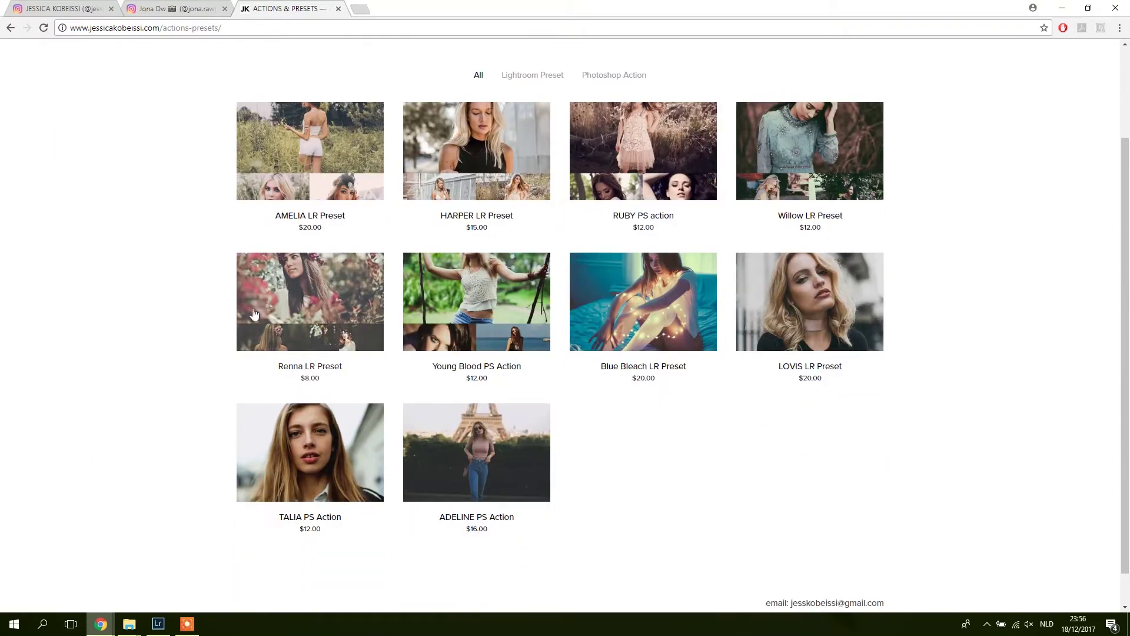
- Examine the AMELIA LR Preset product page and the full list of actions and presets on the website
scroll(139, 348, up, 2)
click(344, 261)
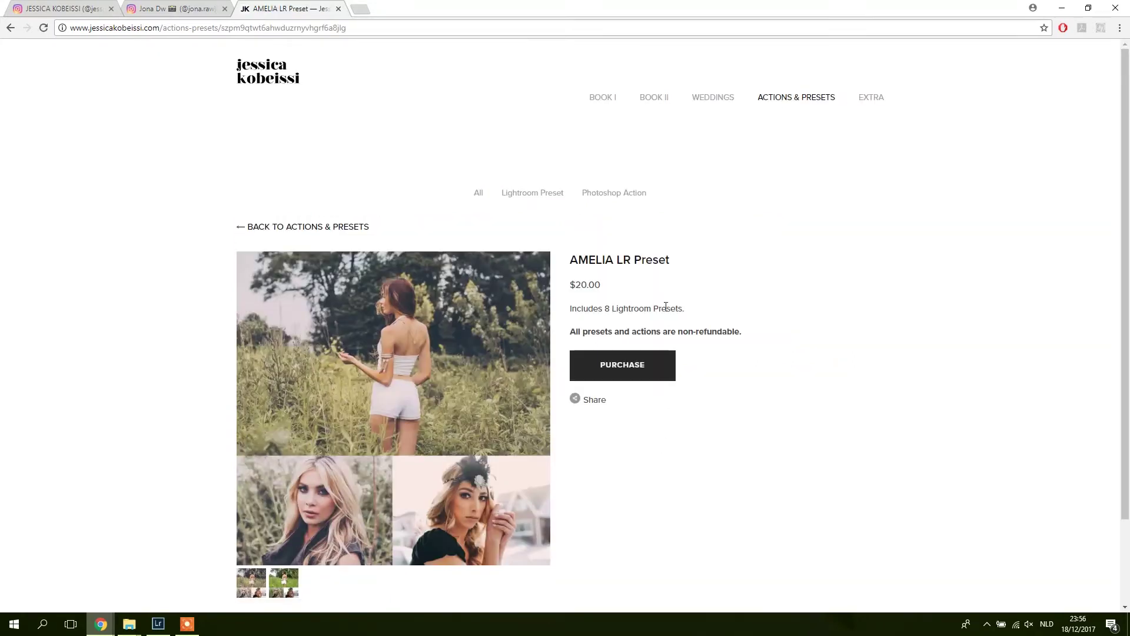
scroll(842, 355, down, 2)
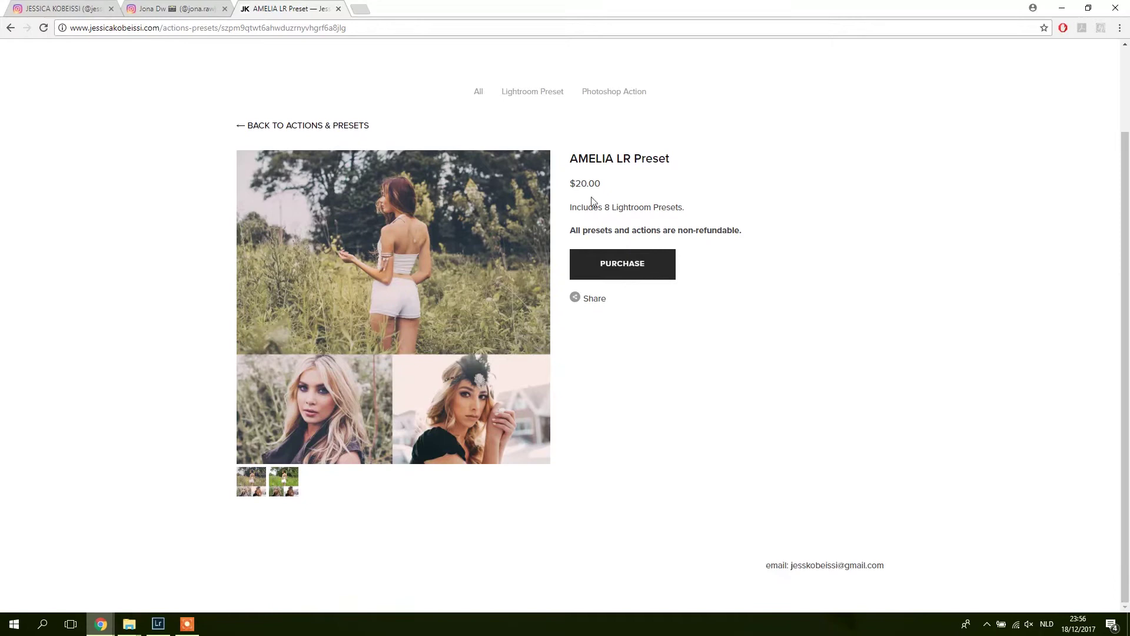
scroll(592, 200, up, 2)
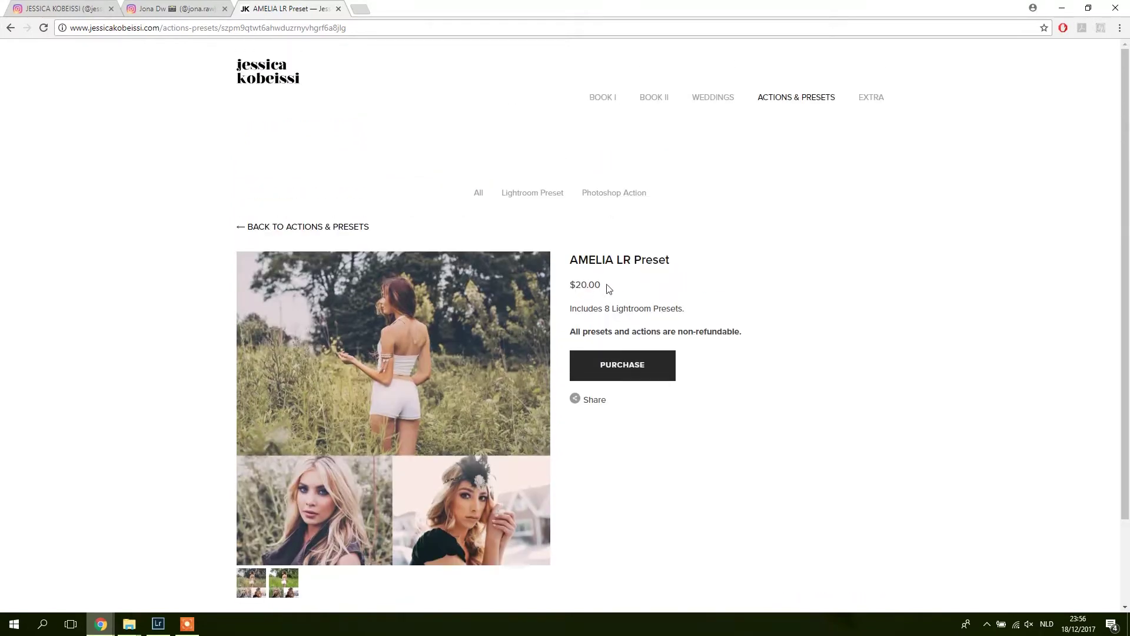
click(11, 28)
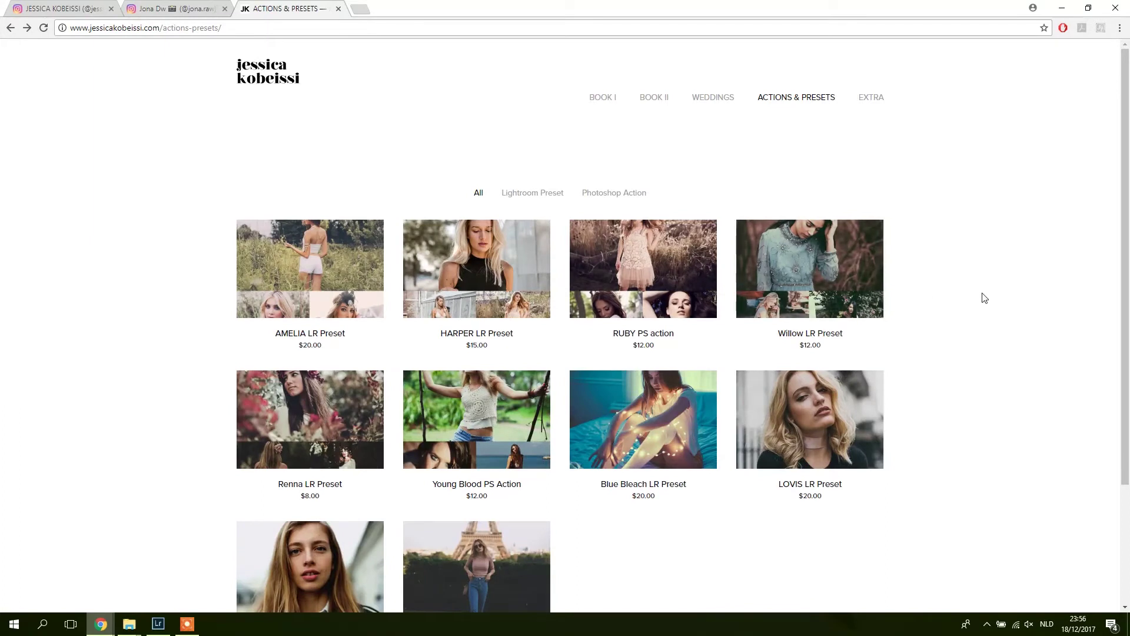
scroll(993, 306, down, 2)
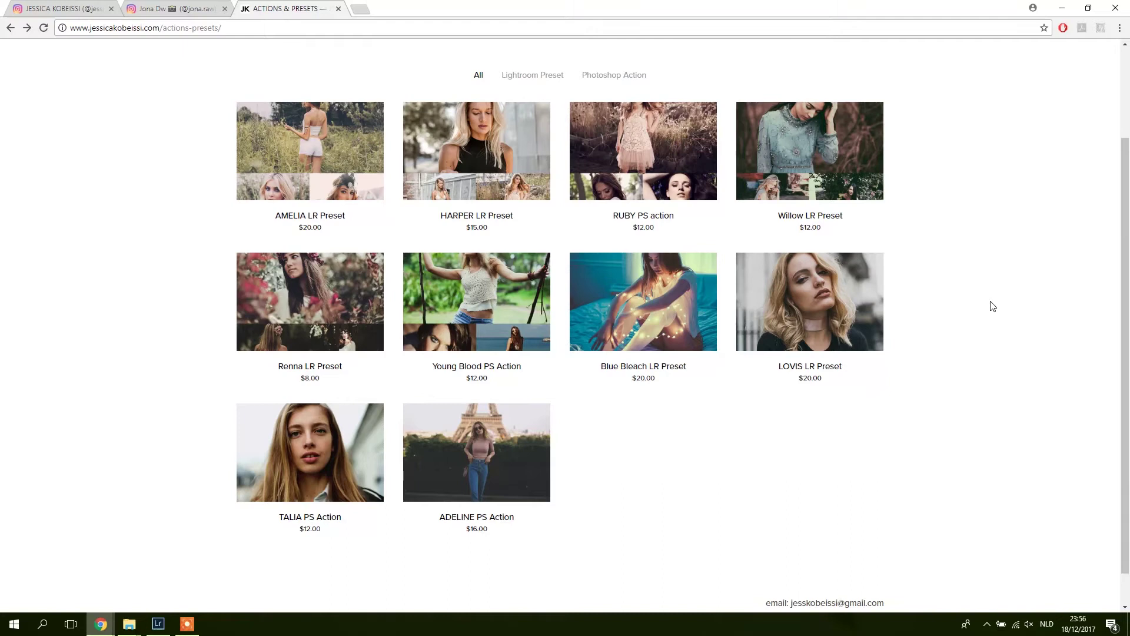
scroll(993, 306, up, 2)
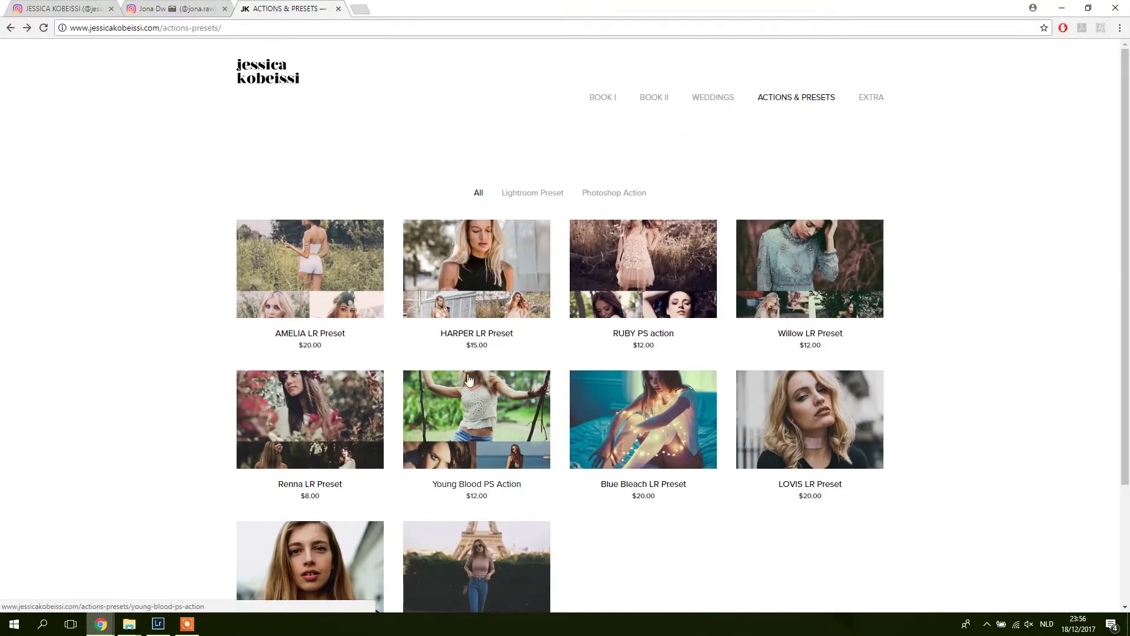
scroll(536, 375, down, 2)
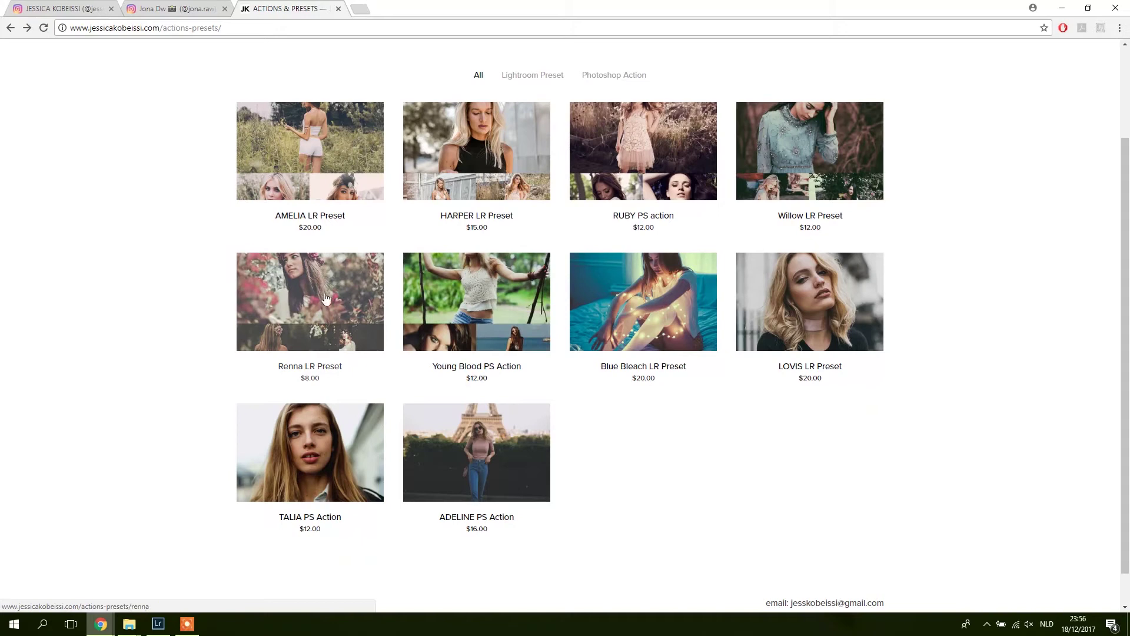
scroll(1080, 375, up, 2)
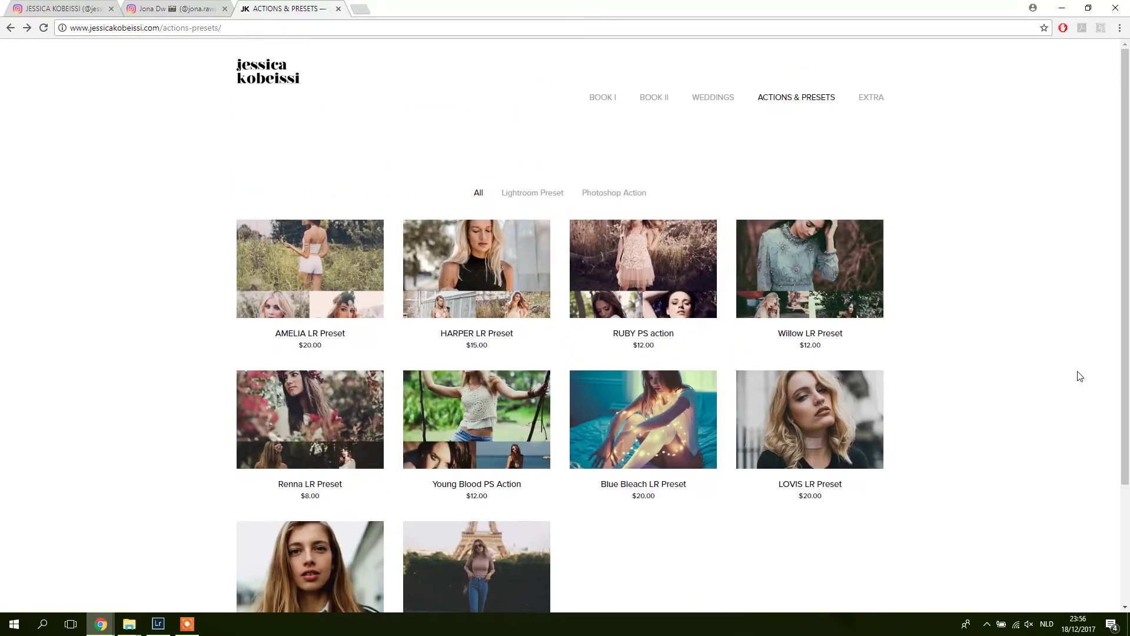
- View the preset author's Instagram profile and the second photographer's Instagram profile
click(62, 8)
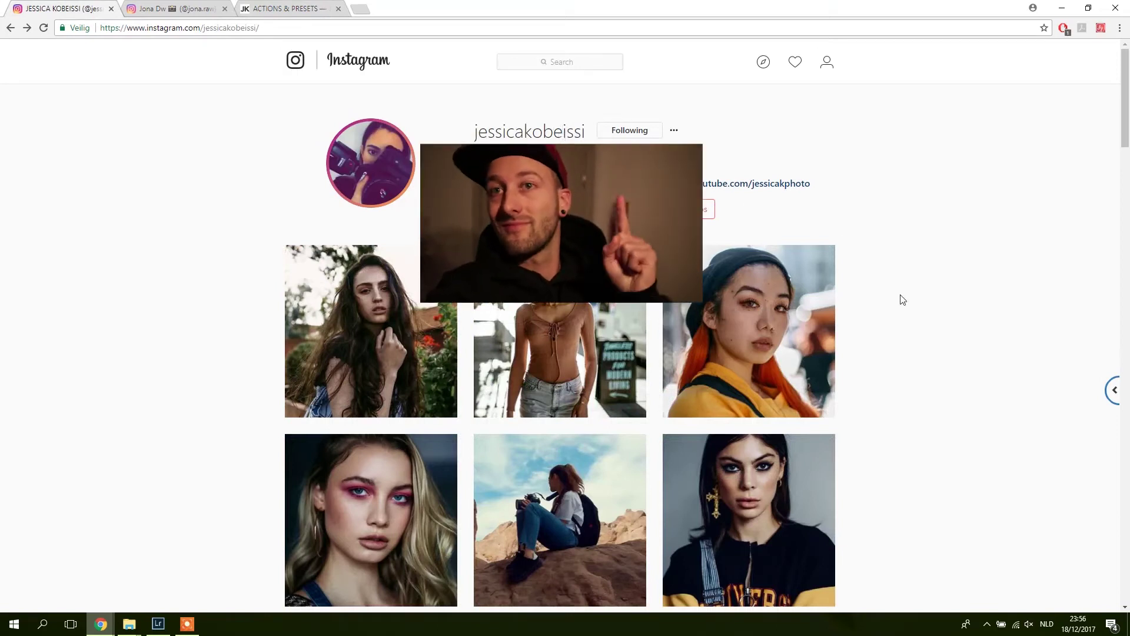
click(169, 10)
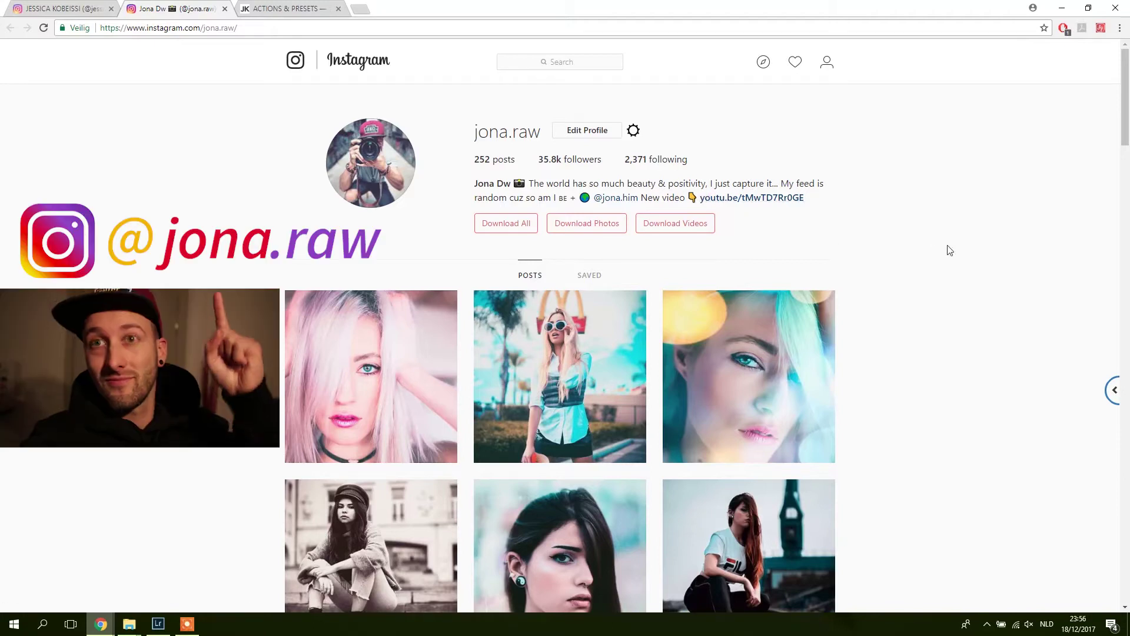
click(77, 12)
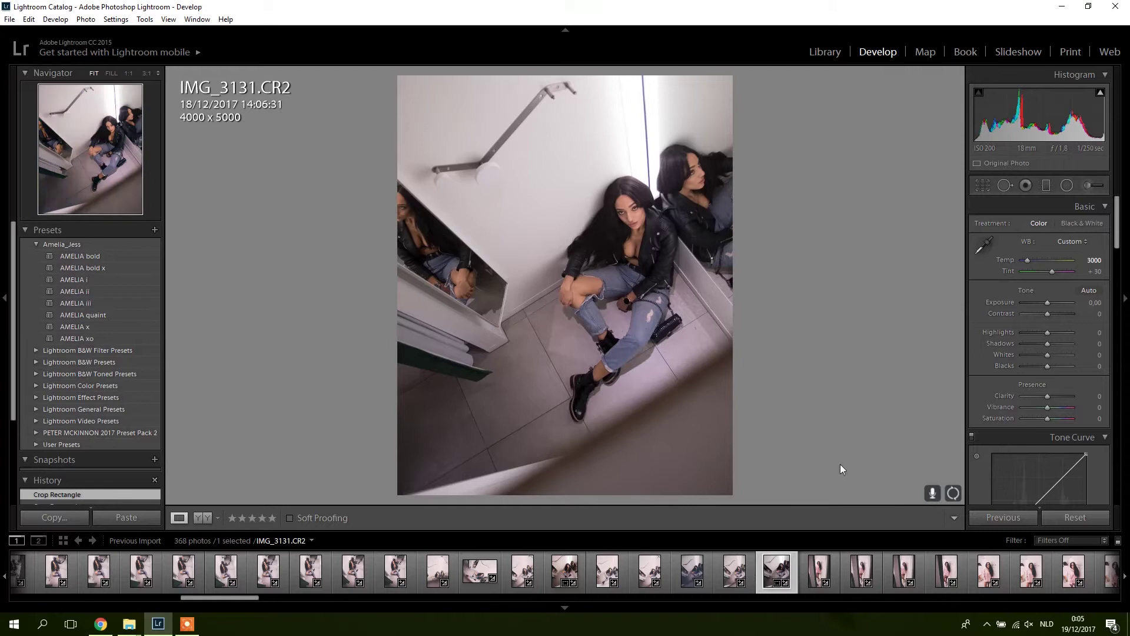
- Apply the AMELIA bold preset to IMG_3131.CR2 in Lightroom and disable the Tone Curve adjustments
click(107, 257)
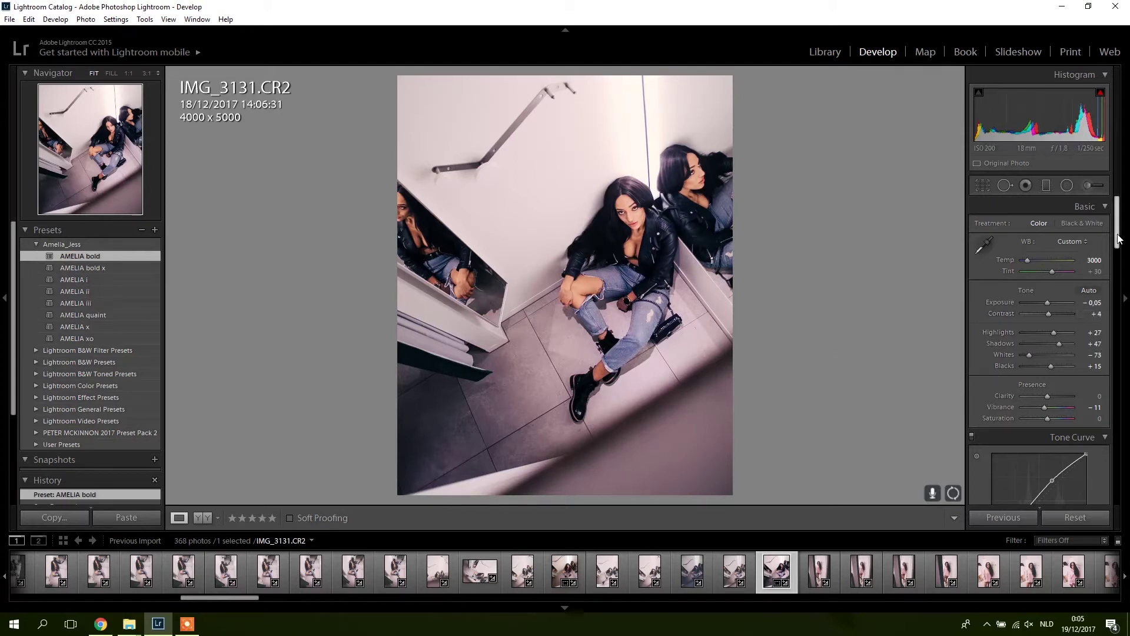
drag(1118, 240, 1119, 246)
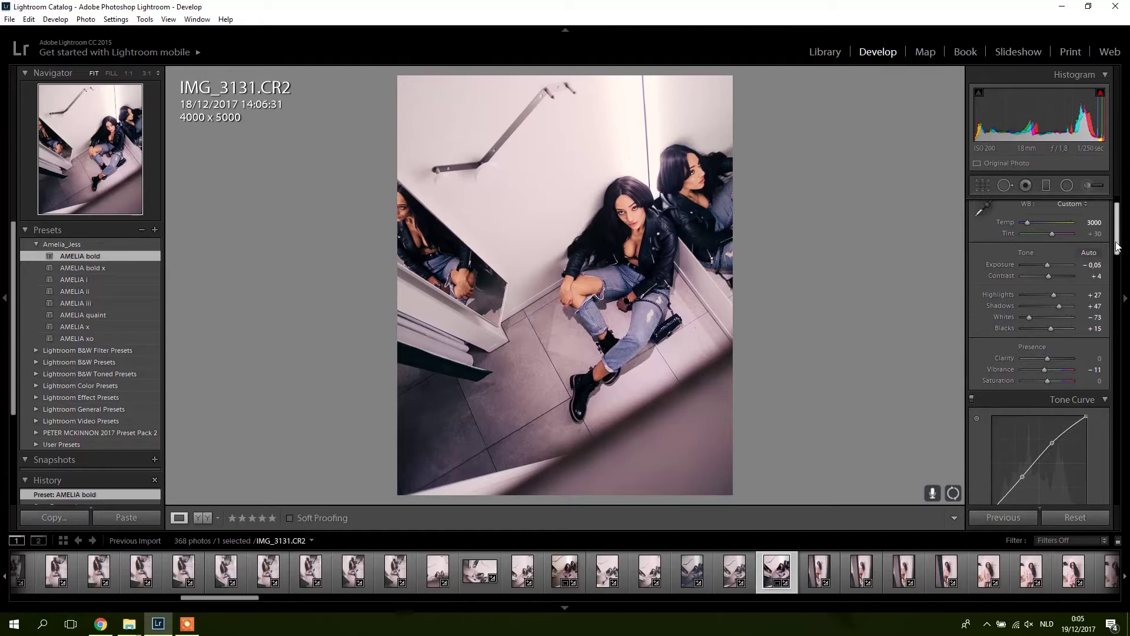
drag(1117, 248, 1116, 262)
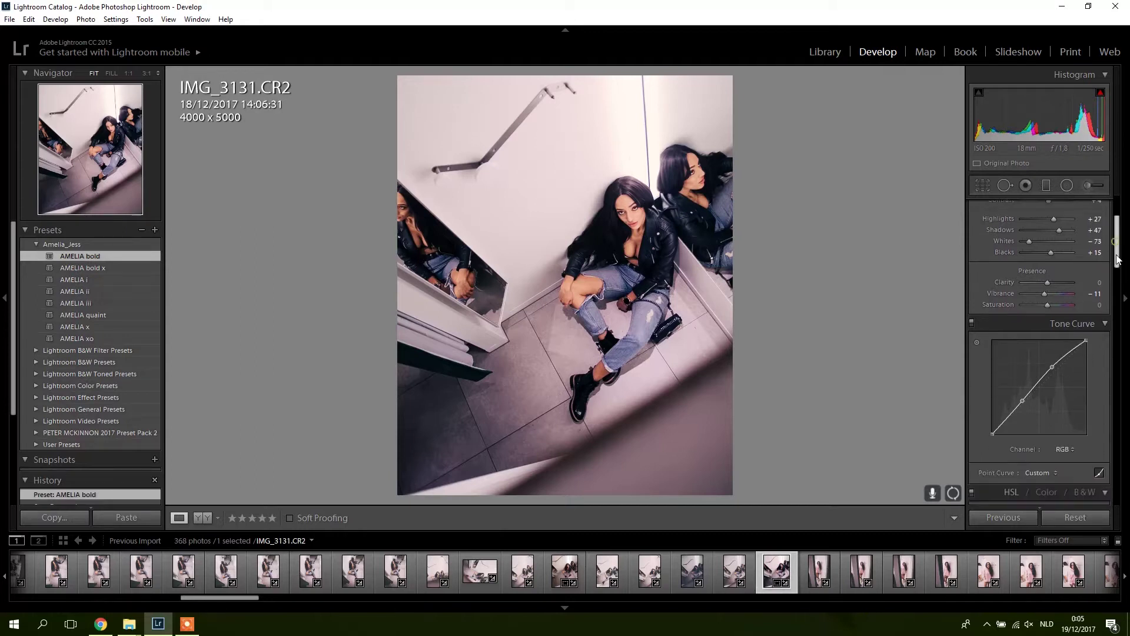
click(972, 324)
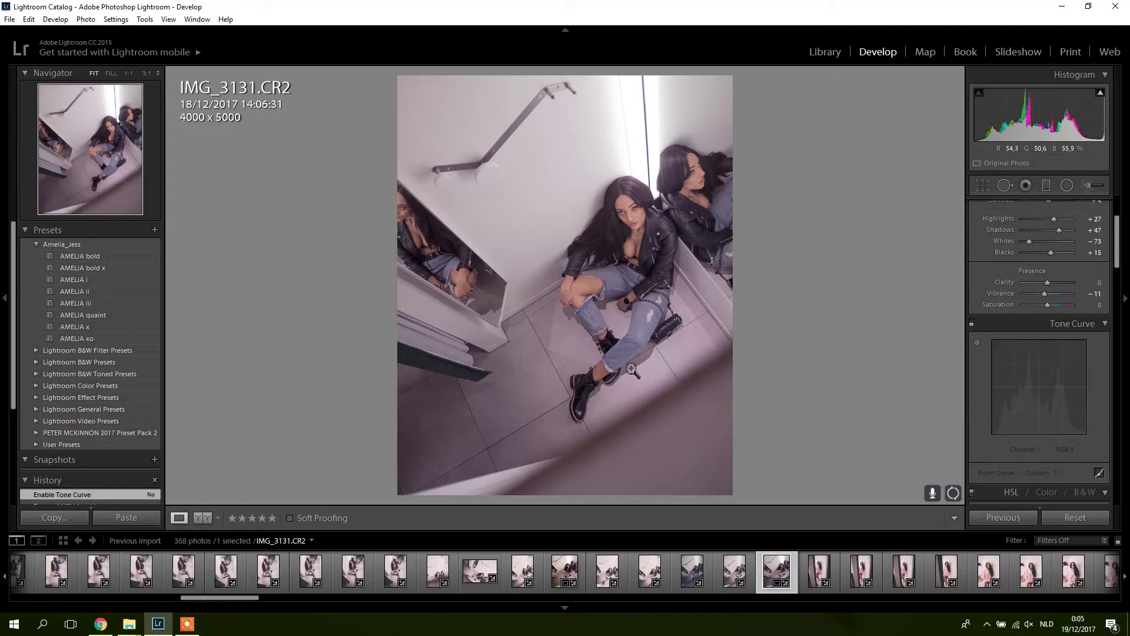
- Try tone adjustments with the Tone Curve disabled: Shadows -5, Whites +52 and Blacks +10
click(1126, 299)
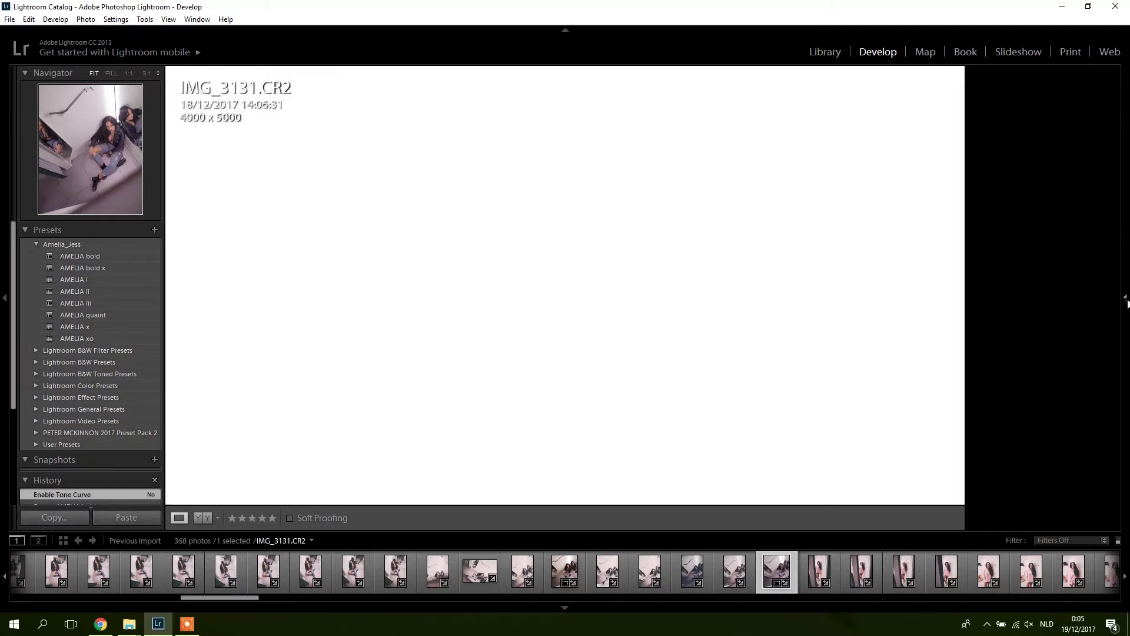
click(1125, 300)
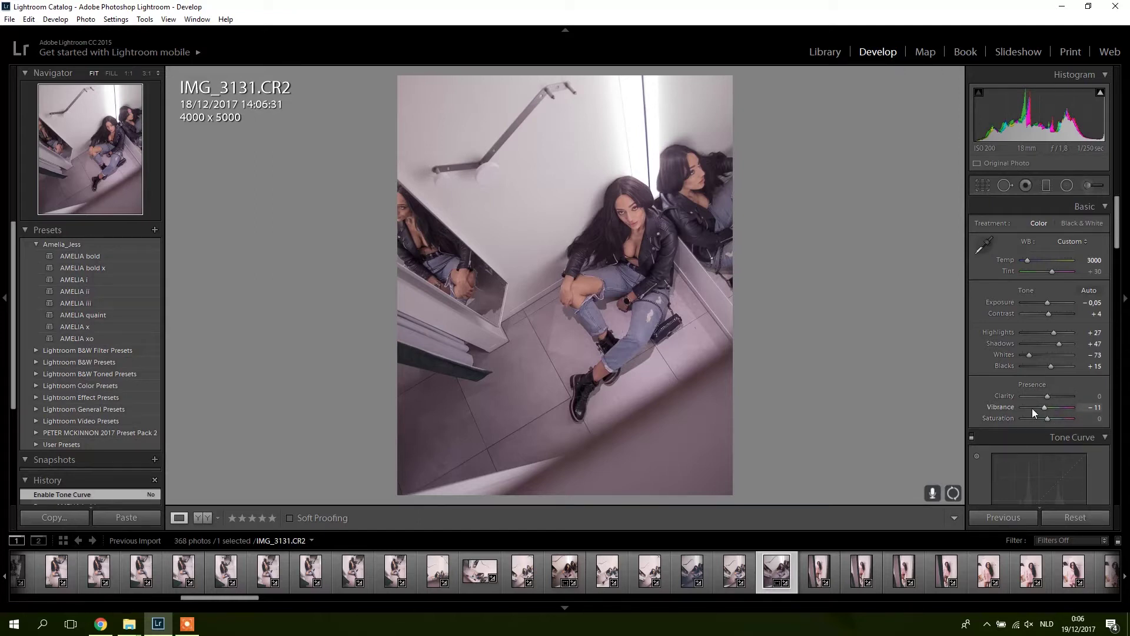
click(1041, 367)
click(1061, 353)
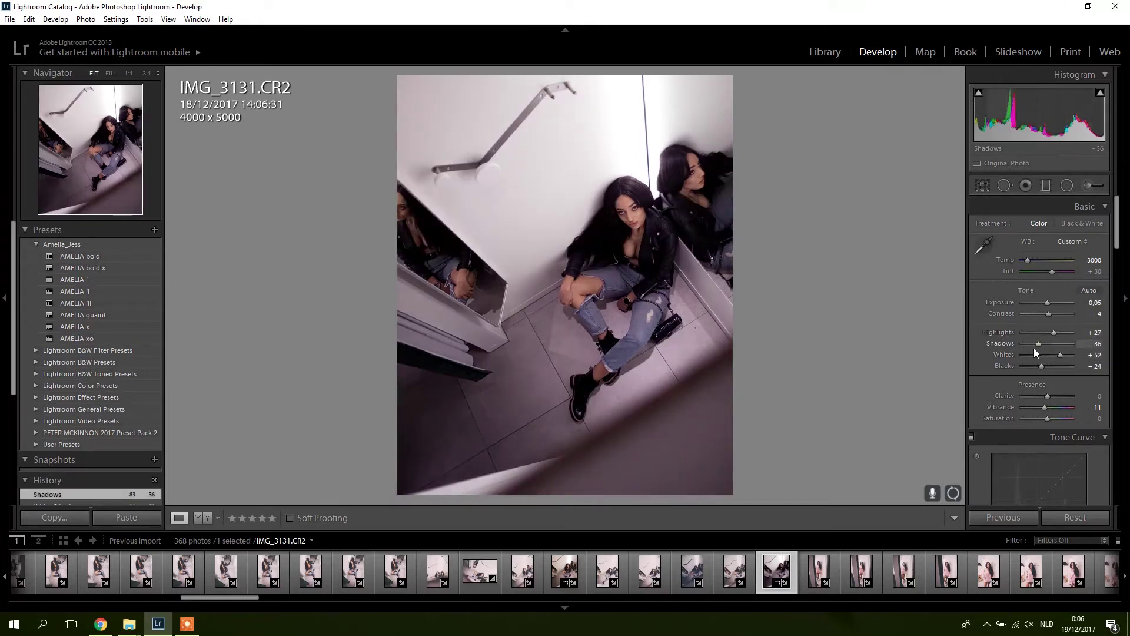
drag(1038, 345, 1049, 366)
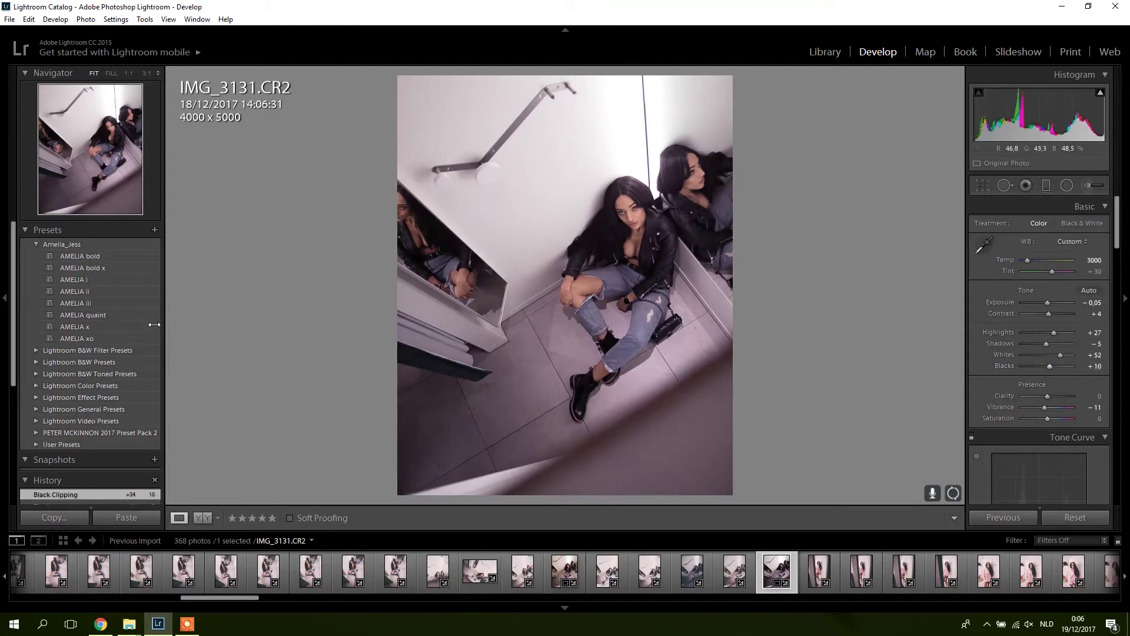
- Reapply the AMELIA bold preset and enable the Tone Curve adjustments again
click(93, 259)
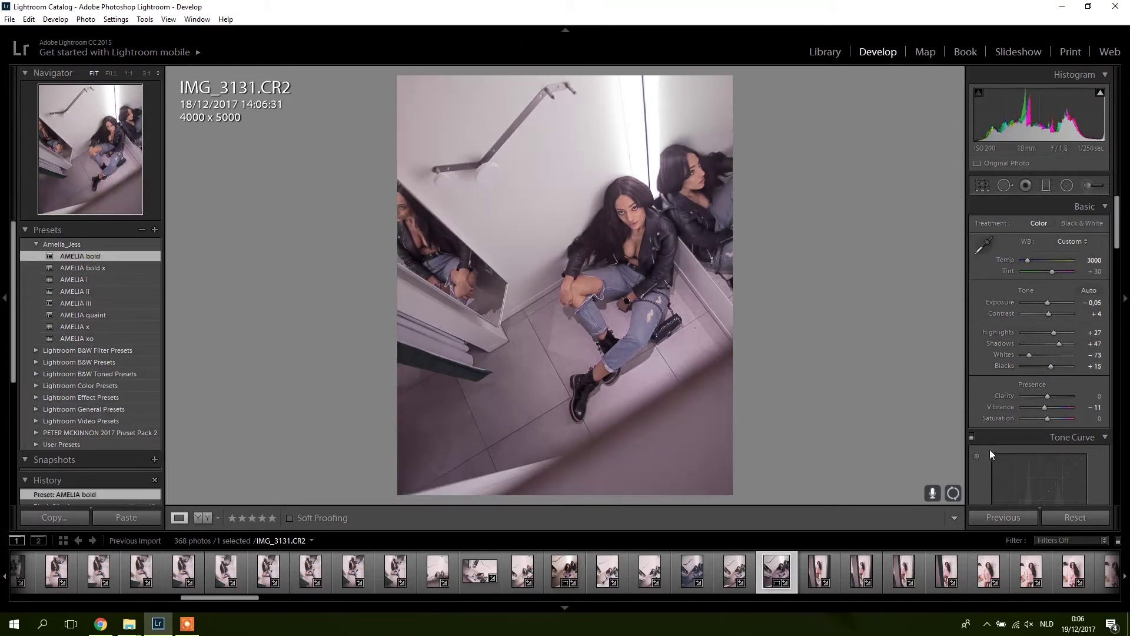
click(973, 437)
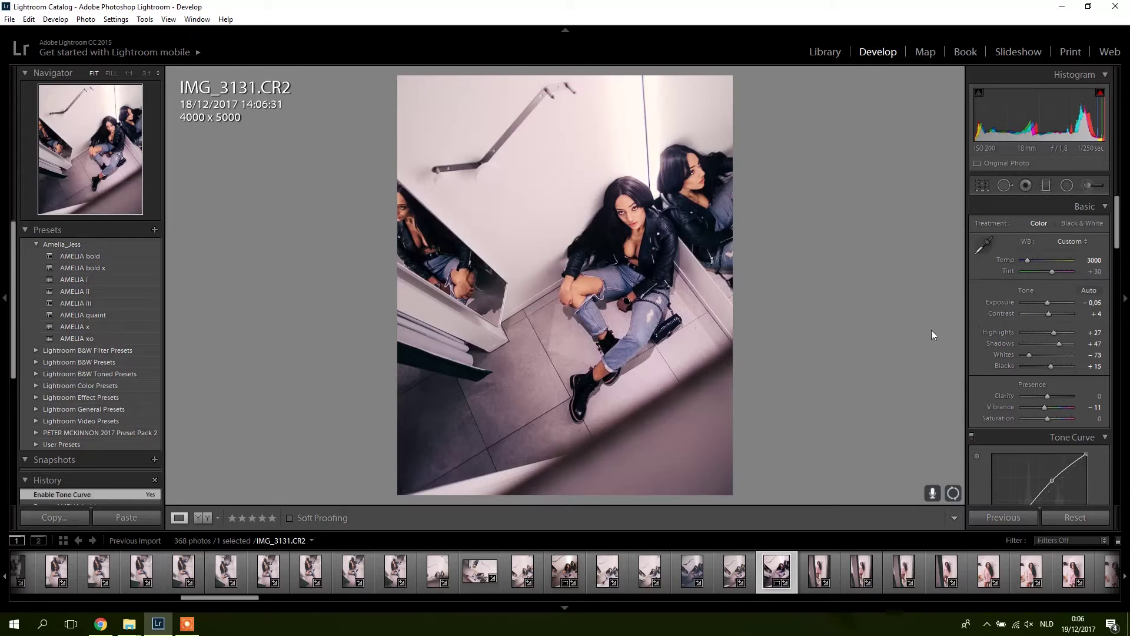
- Reset Highlights to 0 and set Exposure to -0.83, Shadows to +83 and Blacks to +62
double_click(1052, 332)
drag(1047, 303, 1044, 302)
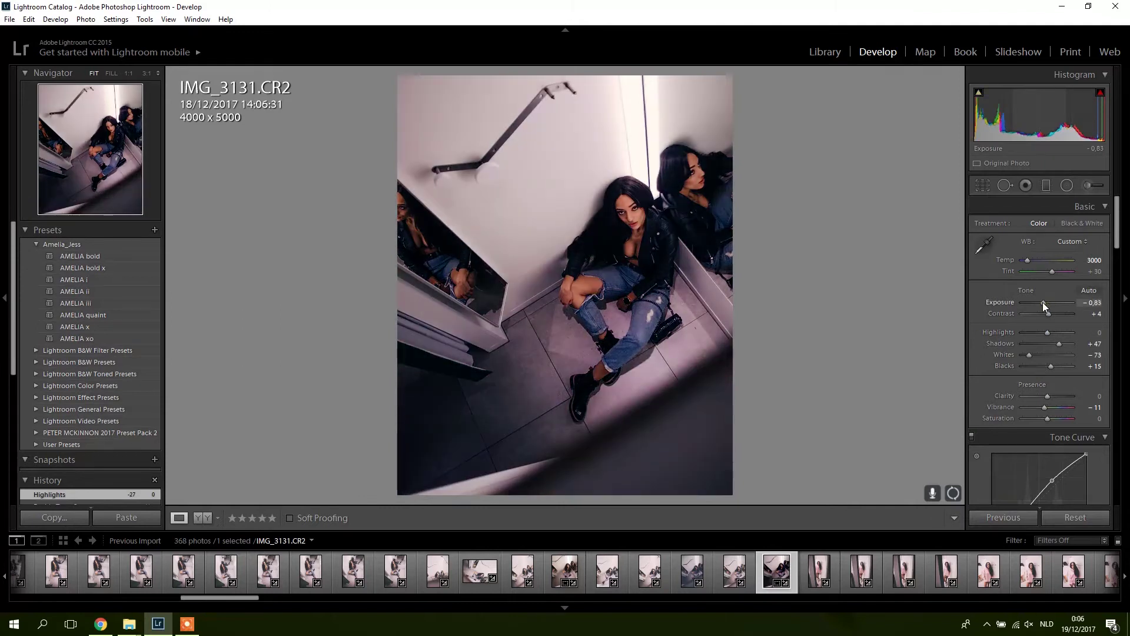
drag(1061, 342, 1062, 365)
- Examine the Green, Blue and Red channels of the preset's tone curve
drag(1119, 239, 1118, 264)
click(1065, 418)
click(1054, 459)
click(1062, 418)
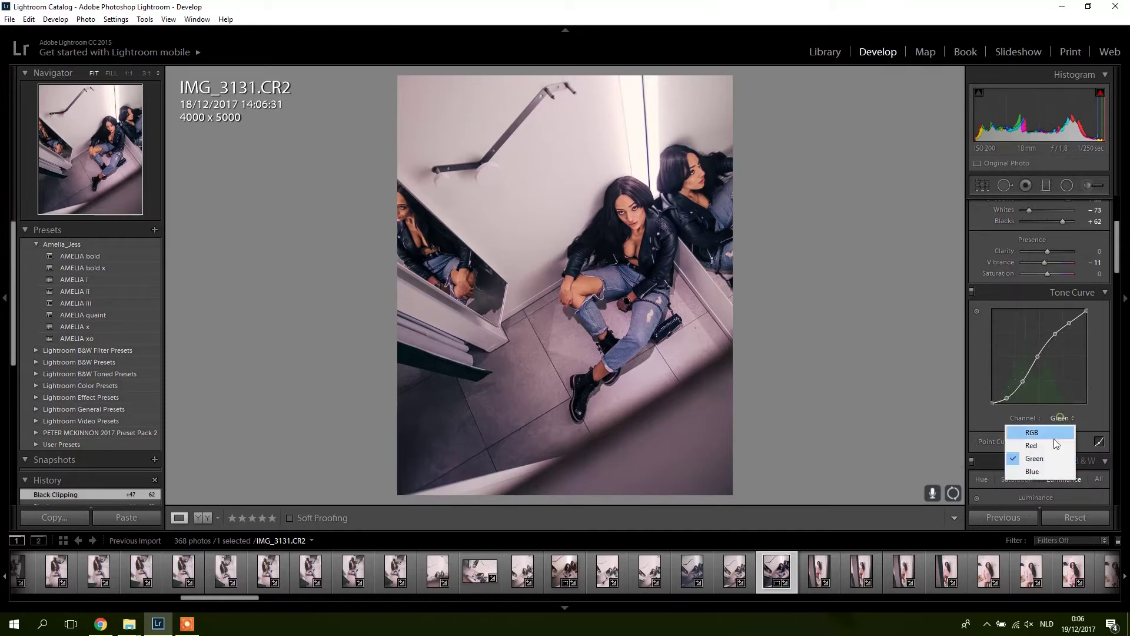
click(1048, 471)
click(1061, 418)
click(1049, 449)
drag(1124, 251, 1122, 202)
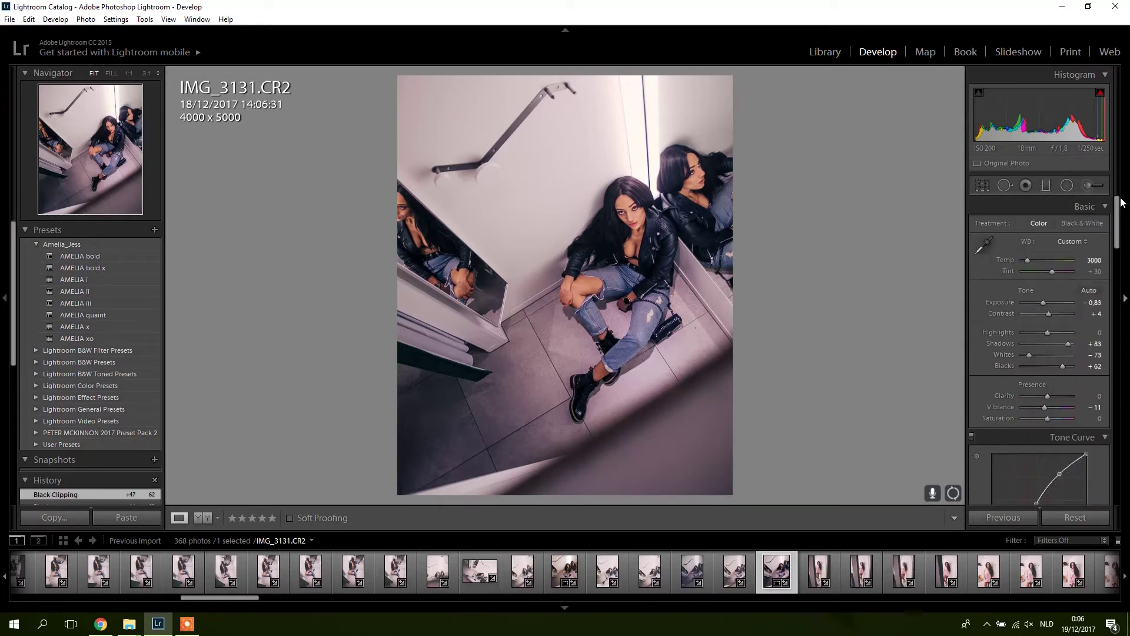
- Apply the AMELIA bold x preset and display the RGB channel of its tone curve
click(82, 268)
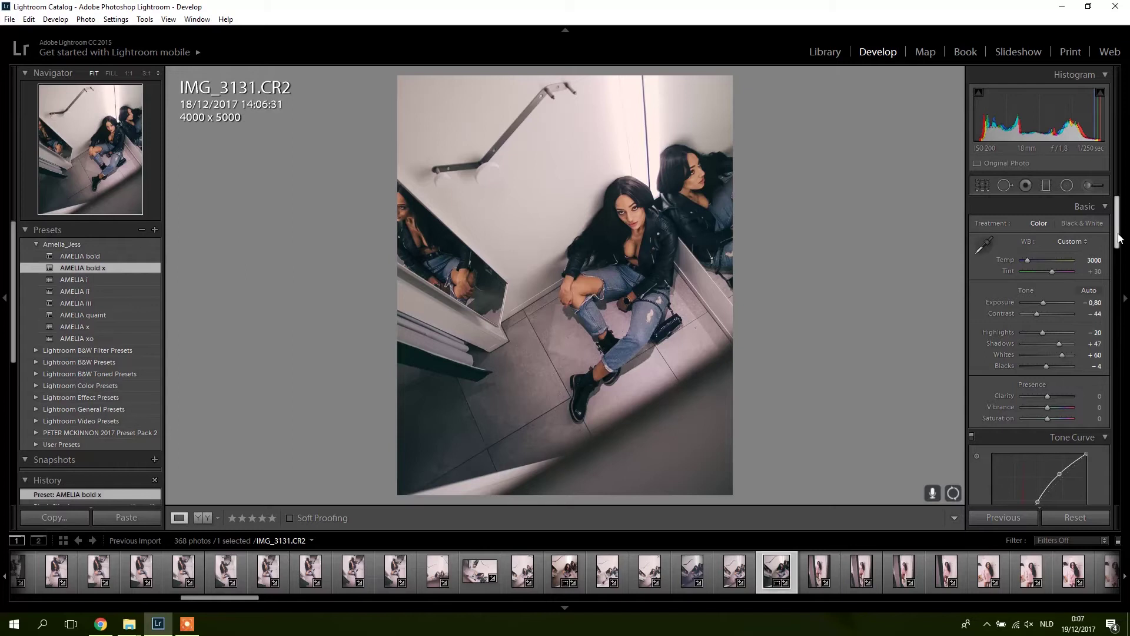
drag(1117, 232, 1113, 318)
scroll(1060, 353, up, 5)
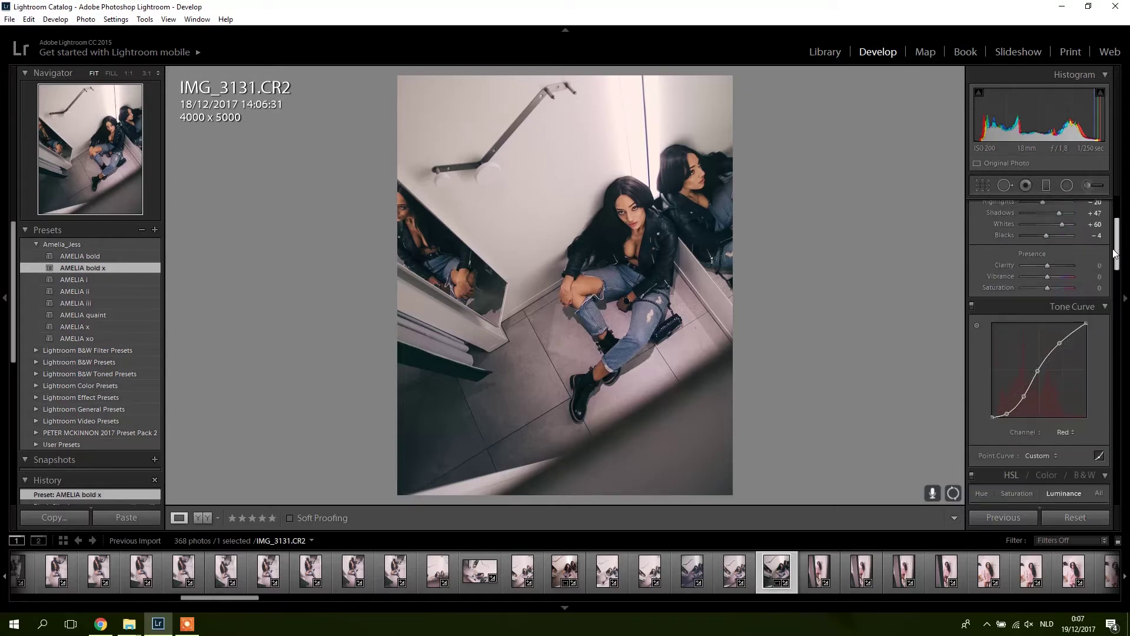
click(1064, 471)
click(1036, 486)
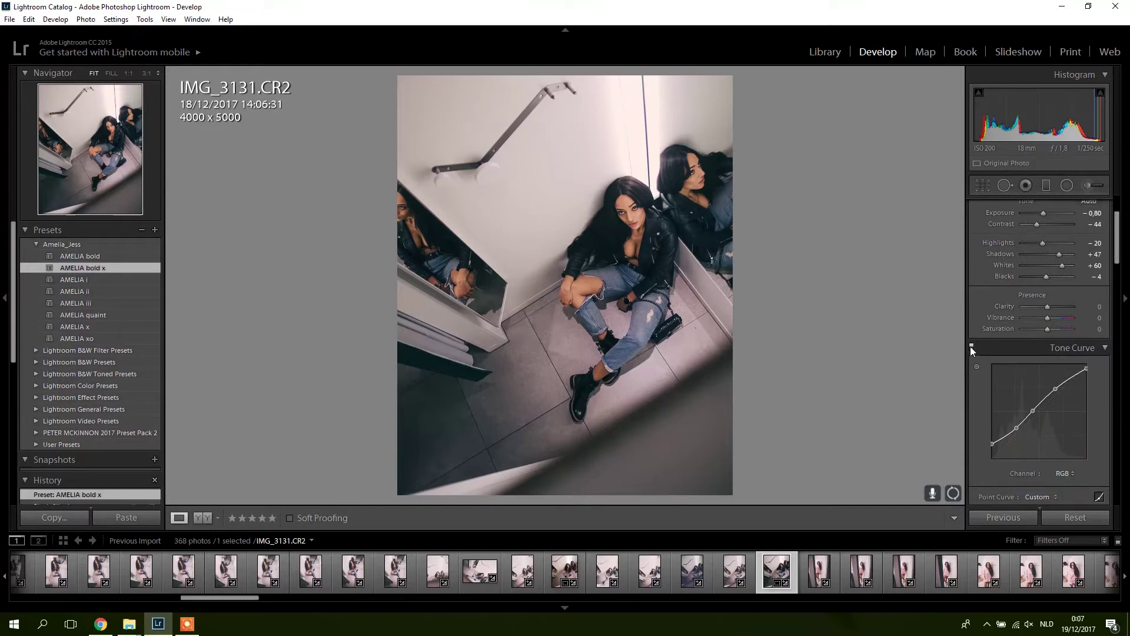
- Disable and re-enable the Tone Curve to compare the photo without and with it
click(972, 348)
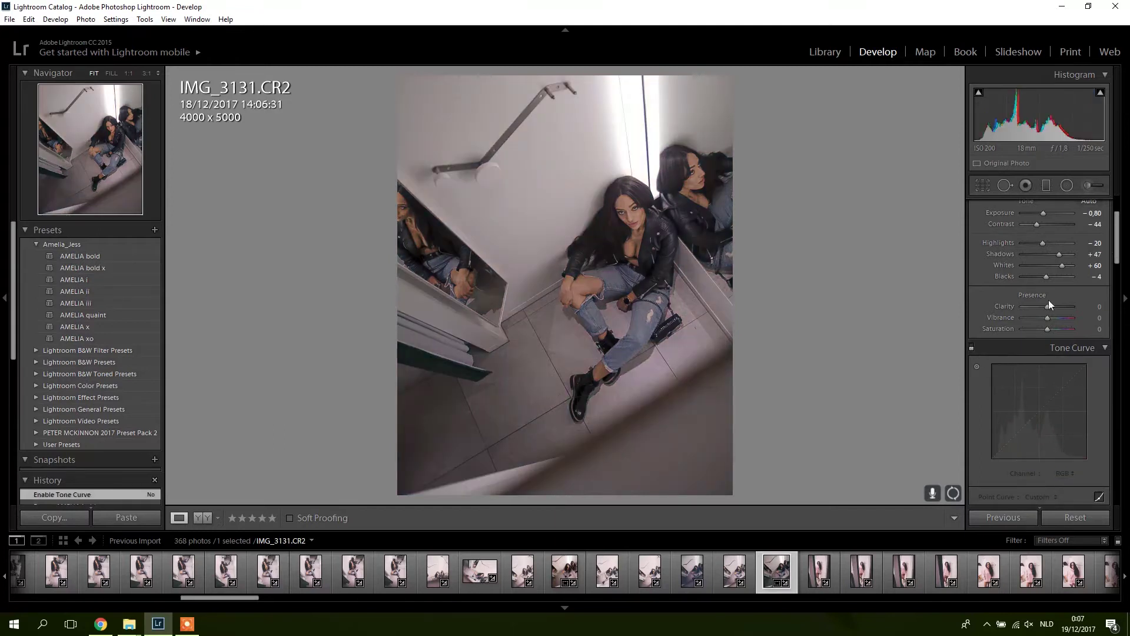
drag(1119, 254, 1120, 236)
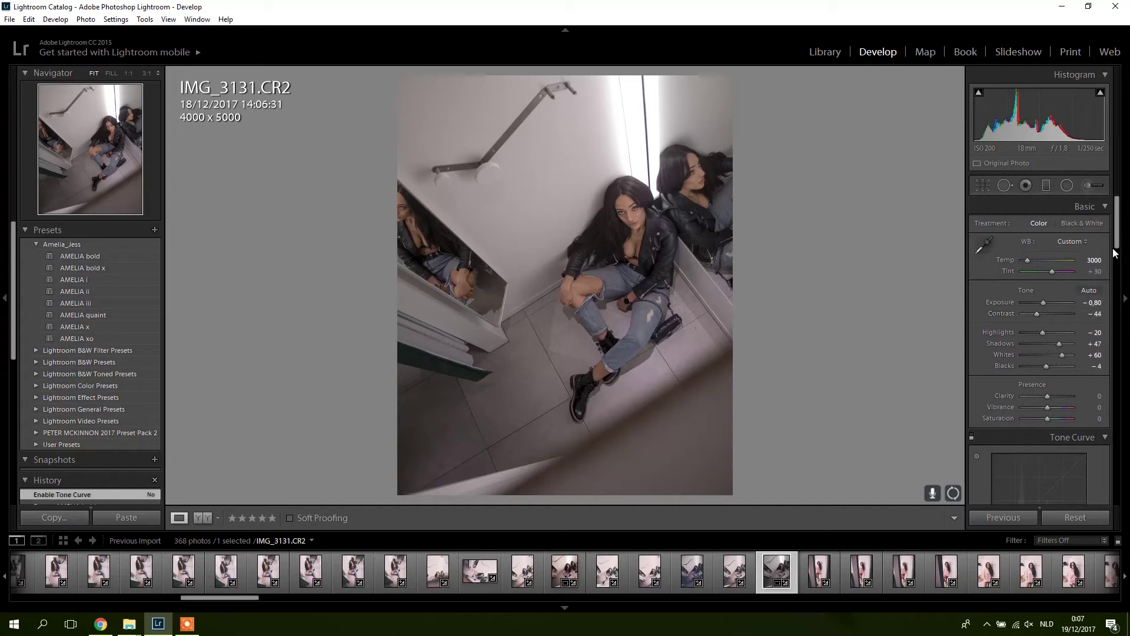
scroll(1119, 241, down, 2)
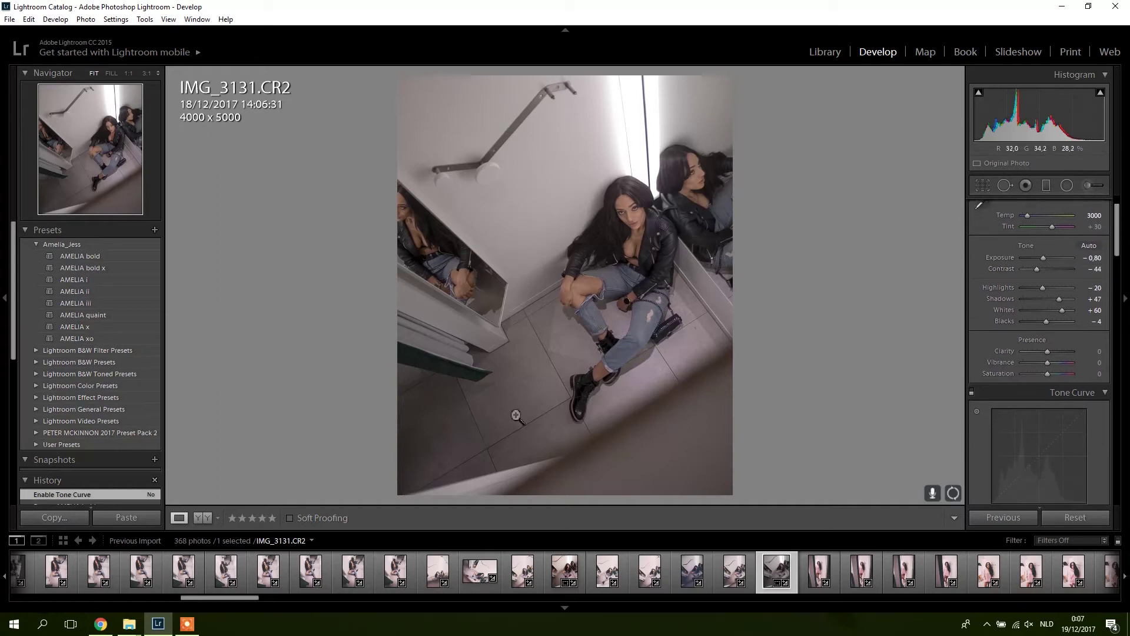
click(972, 391)
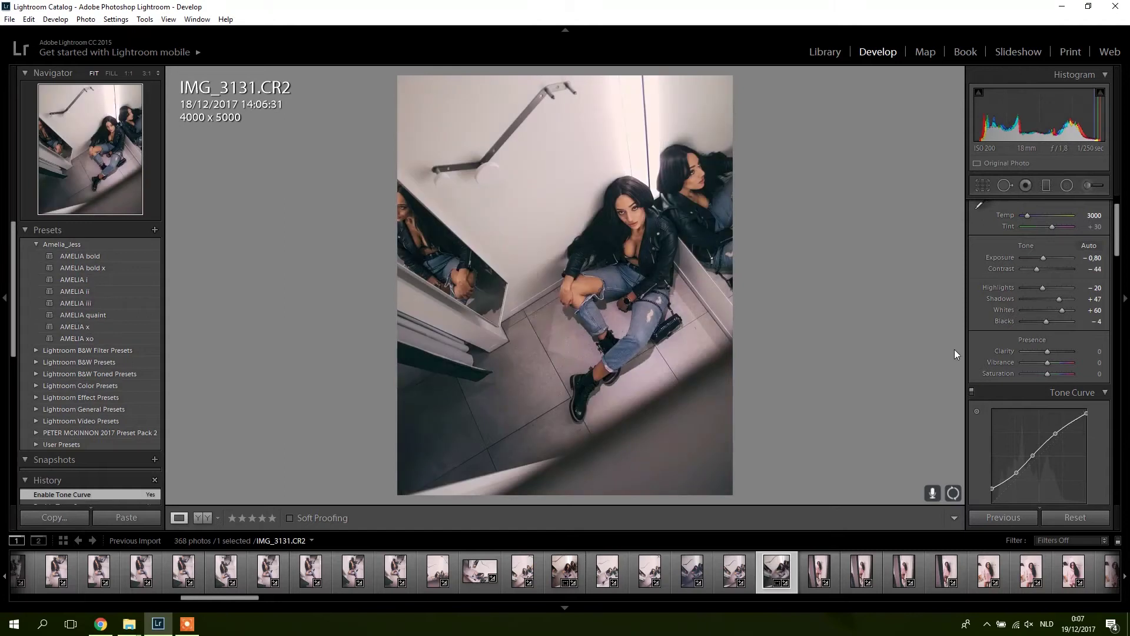
- Apply the AMELIA i preset and lower the black point of its RGB tone curve to about 20.8% output
click(86, 281)
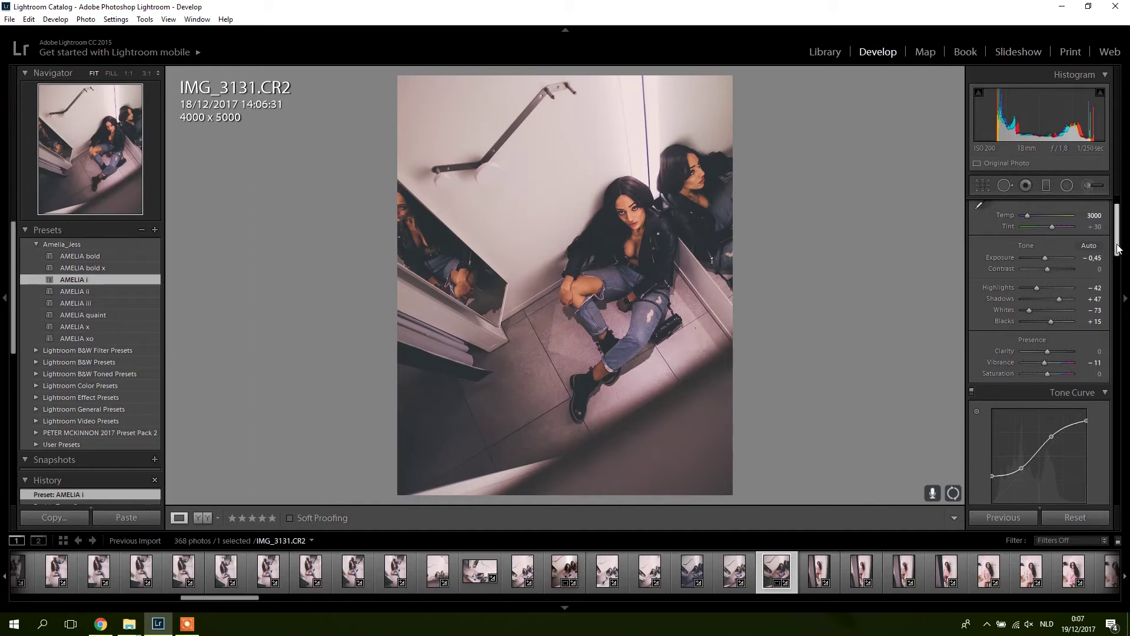
scroll(1118, 248, down, 1)
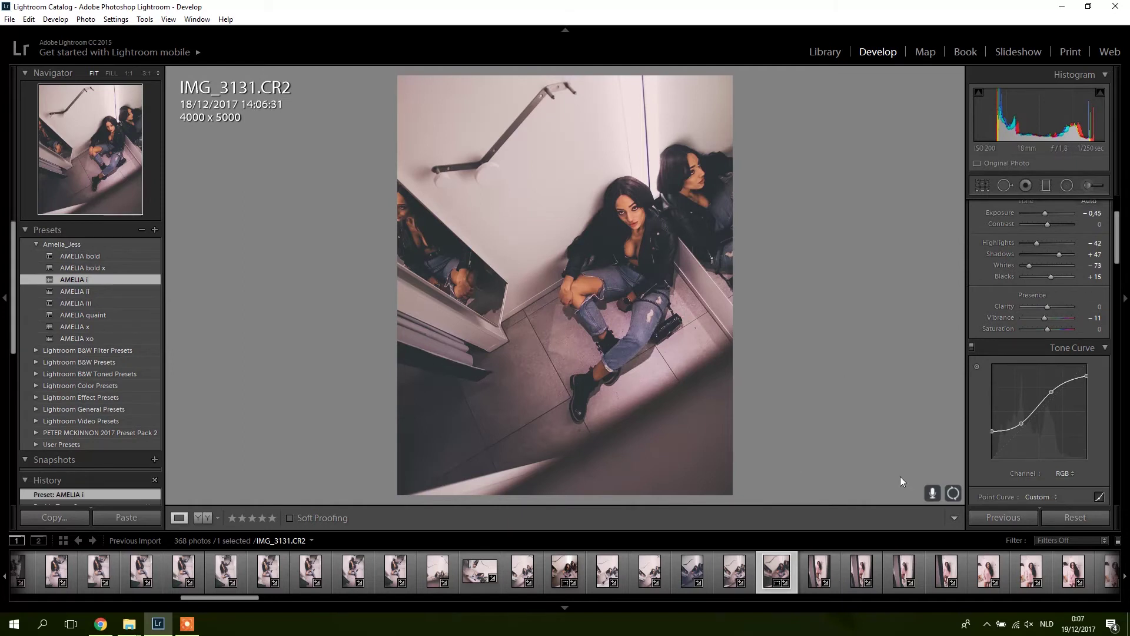
drag(993, 431, 993, 446)
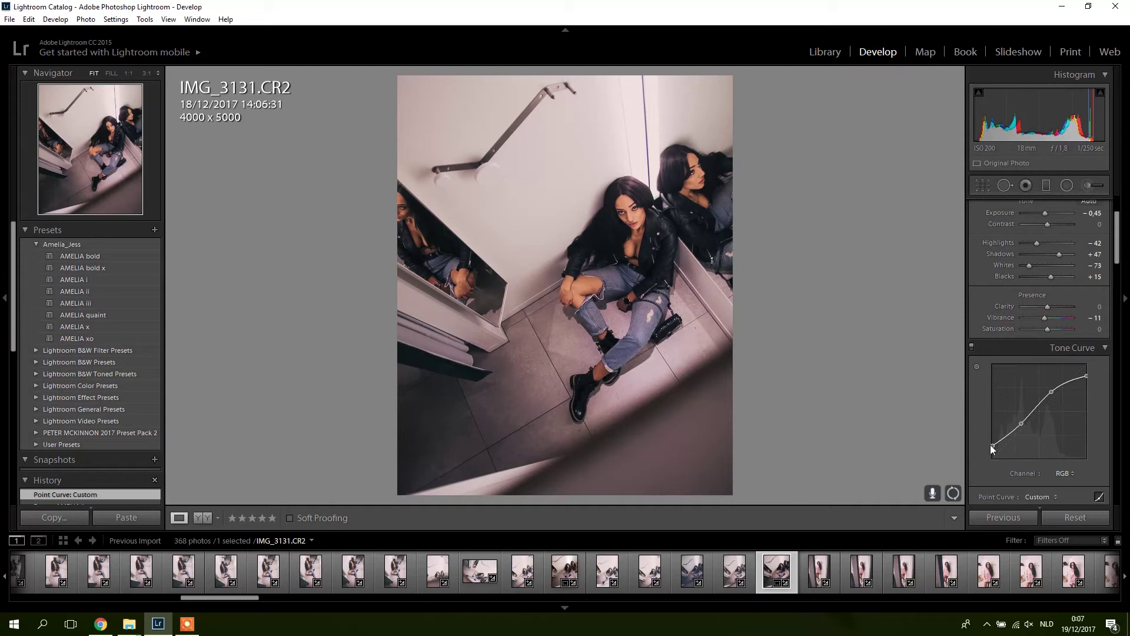
mouse_move(992, 445)
mouse_down()
mouse_move(992, 428)
mouse_move(993, 438)
mouse_up()
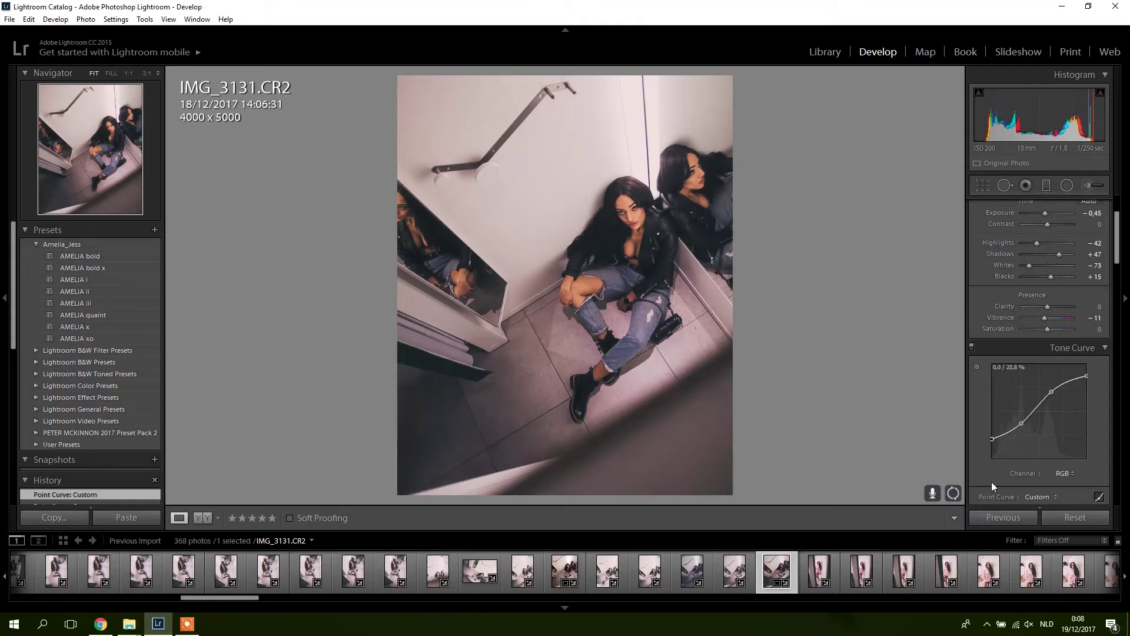
- Reapply the AMELIA i preset and switch the photo to the AMELIA ii preset
click(87, 280)
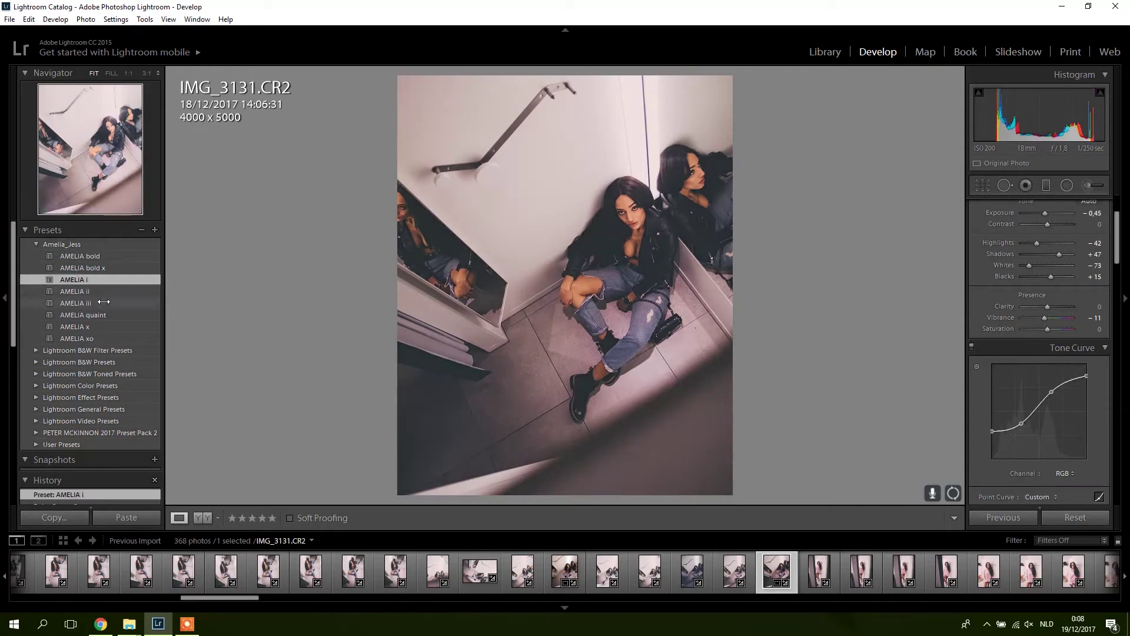
click(106, 292)
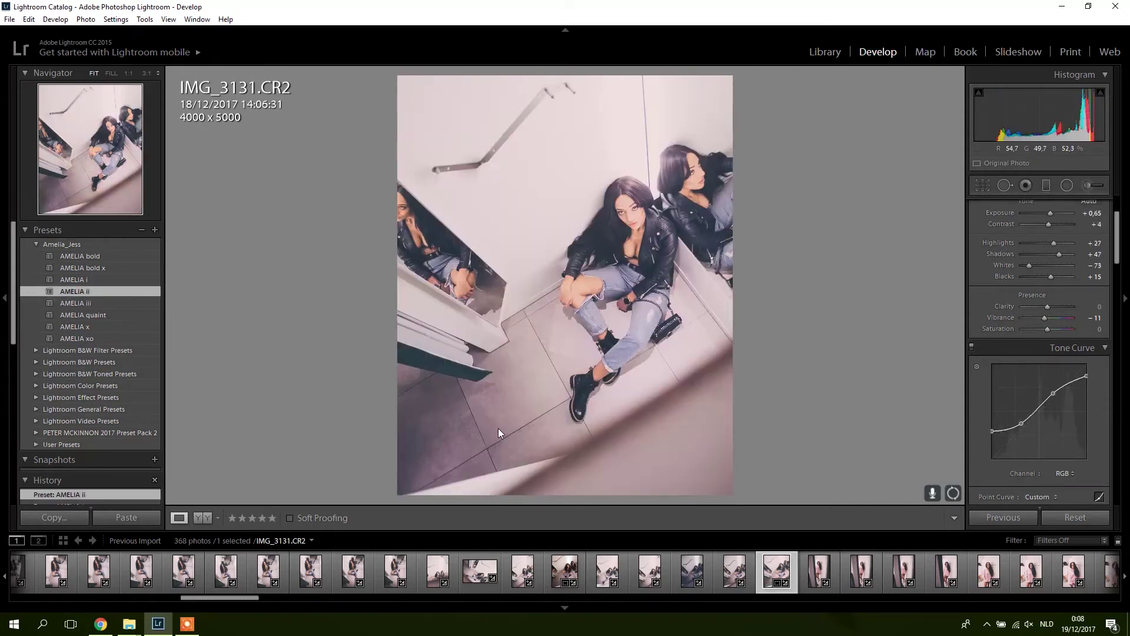
- Set Exposure to −0.20 and reset Highlights to 0 on the AMELIA ii look
drag(1118, 246, 1118, 230)
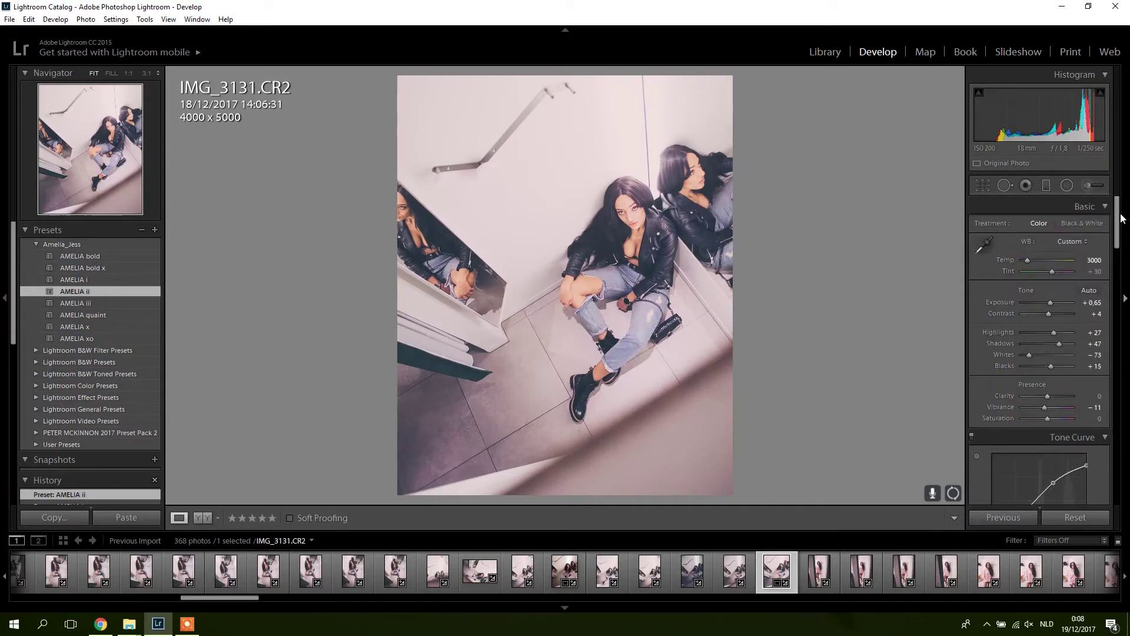
double_click(1050, 302)
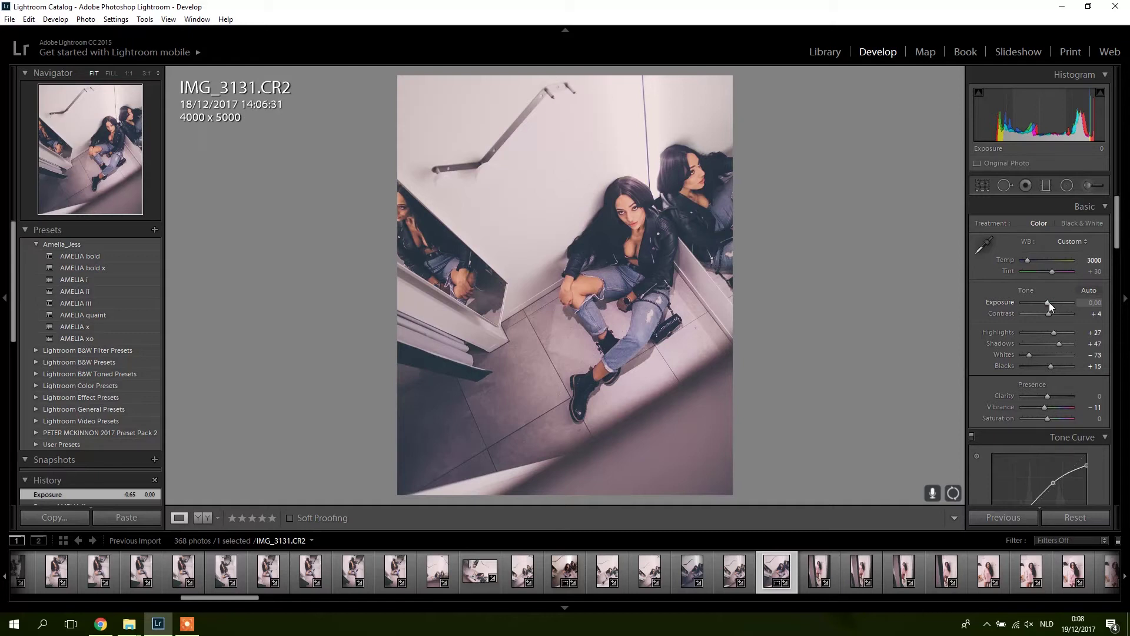
drag(1049, 302, 1048, 302)
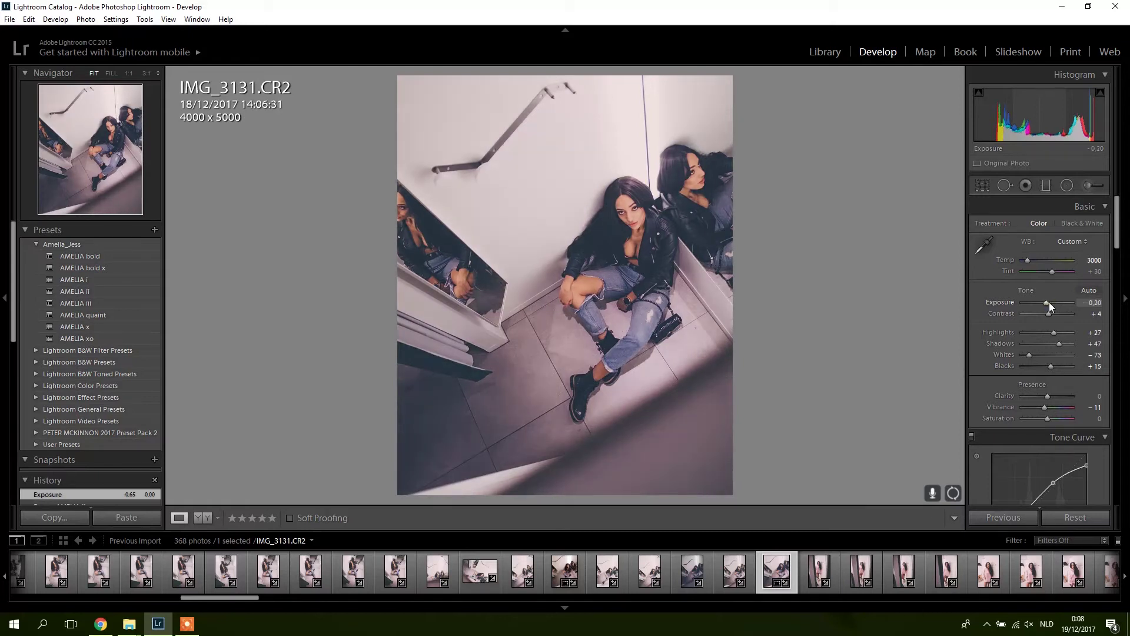
double_click(1052, 332)
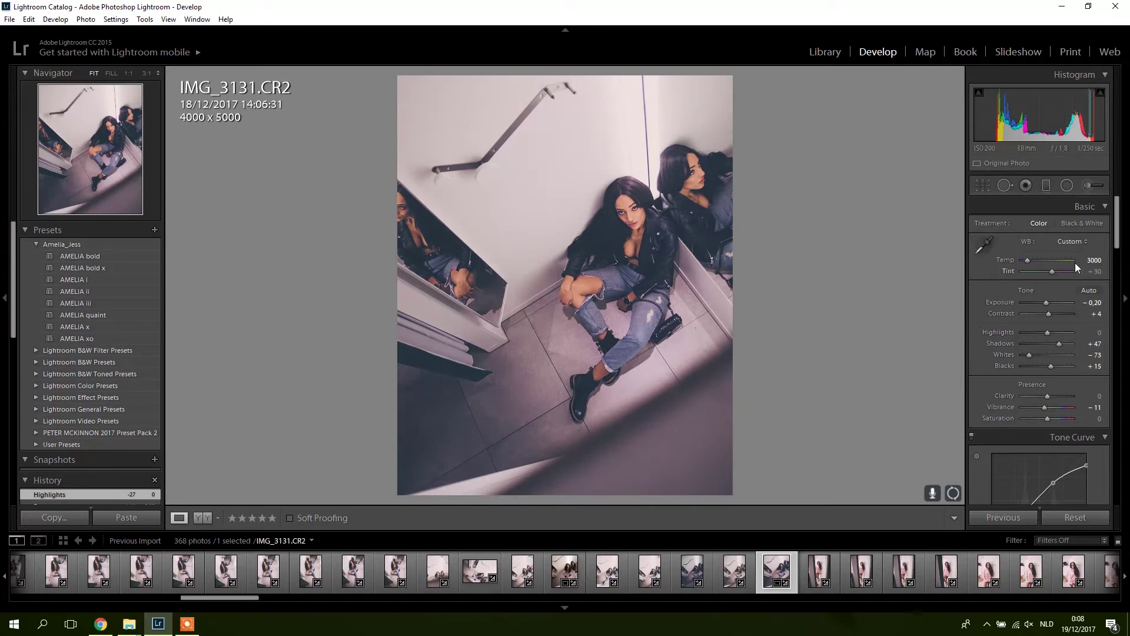
- Lower the black point of the RGB tone curve to deepen the faded shadows
scroll(1117, 247, down, 1)
drag(1117, 247, 1117, 253)
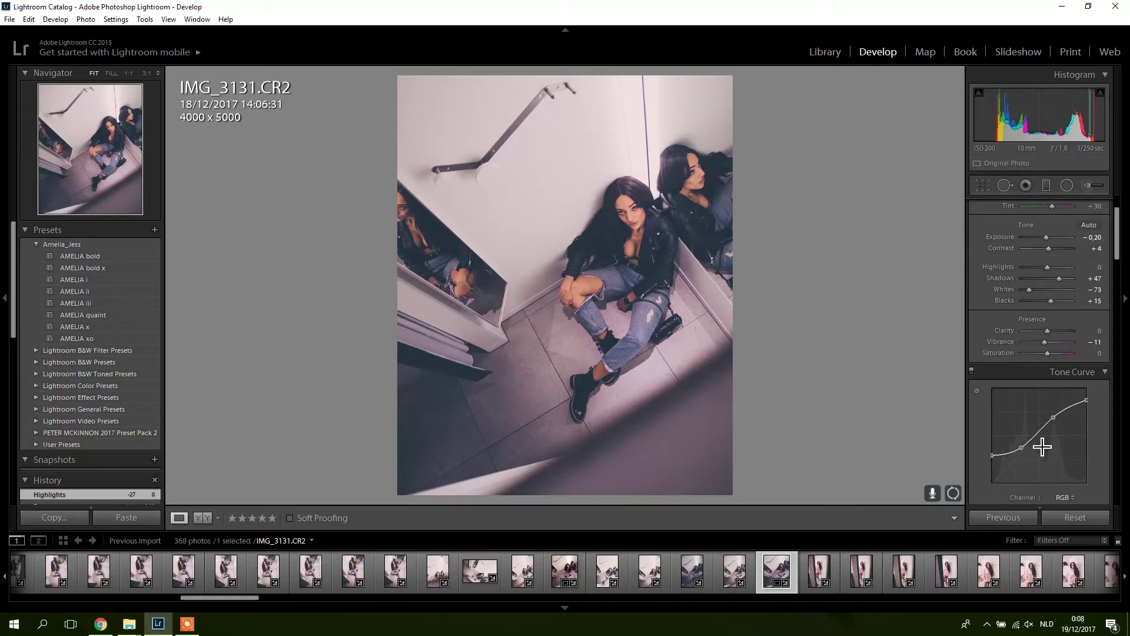
drag(992, 455, 994, 469)
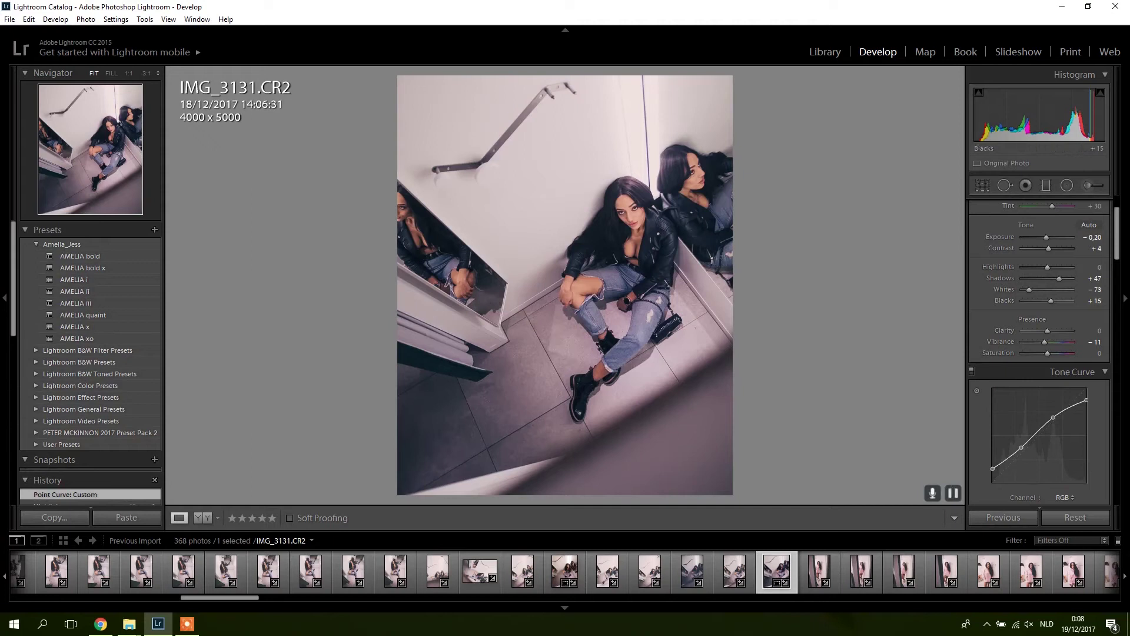
scroll(1119, 247, up, 2)
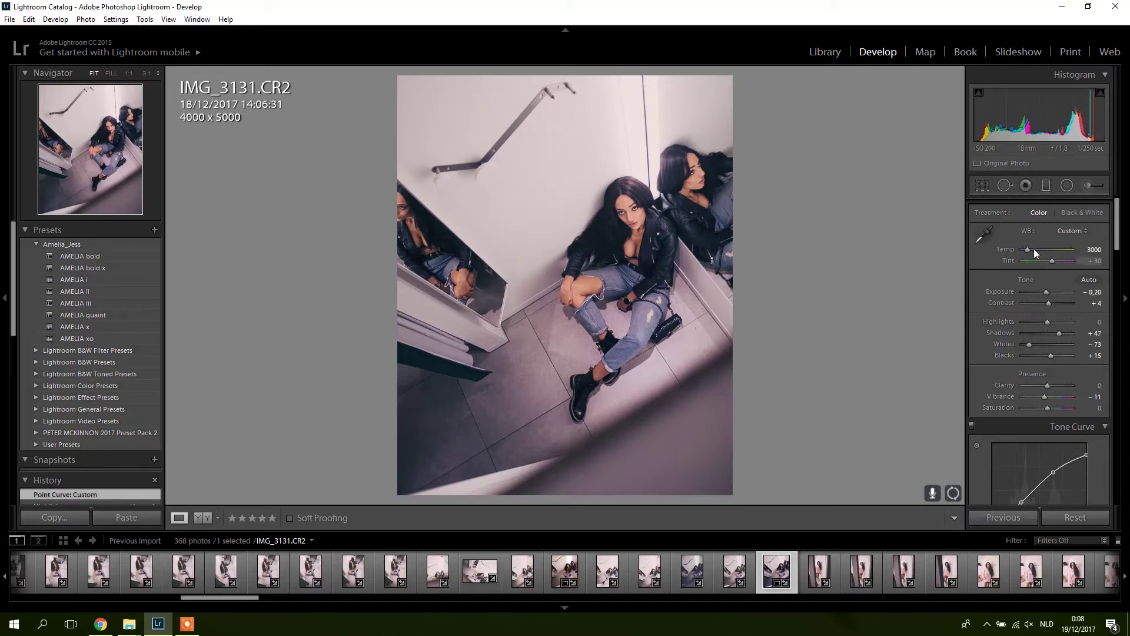
drag(1118, 239, 1119, 259)
mouse_move(993, 406)
mouse_down()
mouse_move(993, 388)
mouse_move(993, 405)
mouse_up()
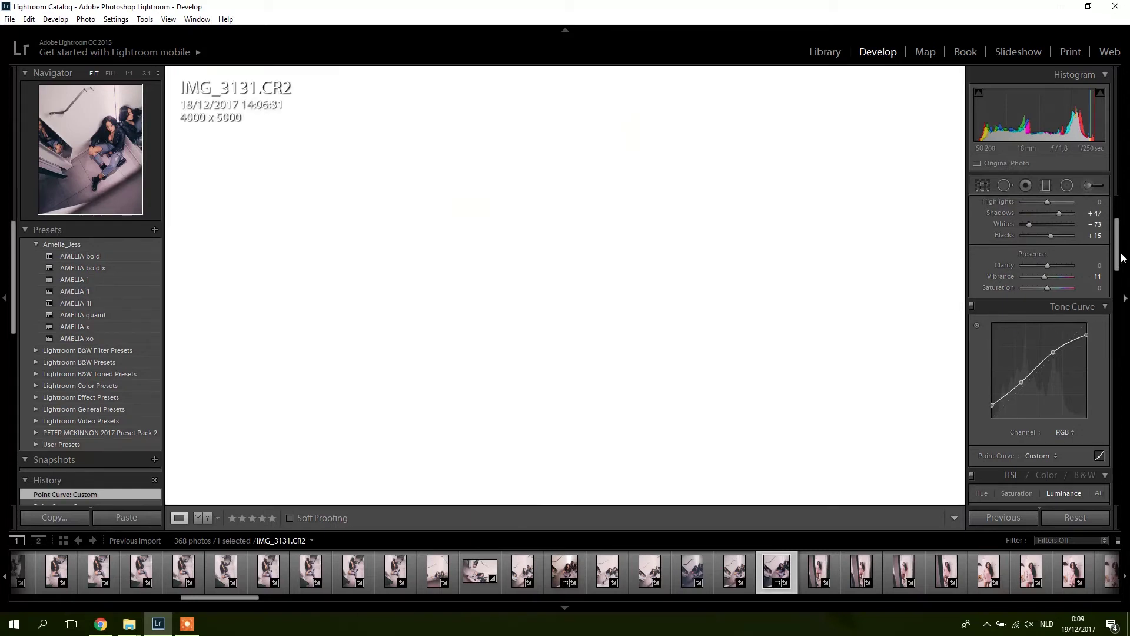
- Disable and re-enable the Tone Curve to compare the adjusted AMELIA ii look without and with it
scroll(1101, 306, up, 3)
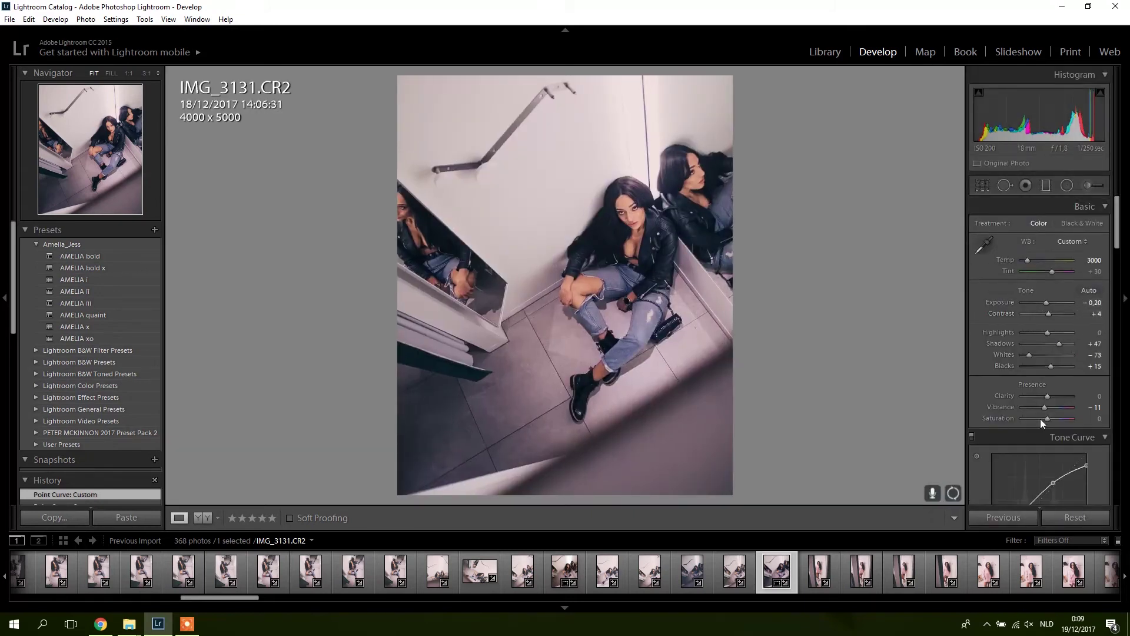
click(972, 437)
click(971, 439)
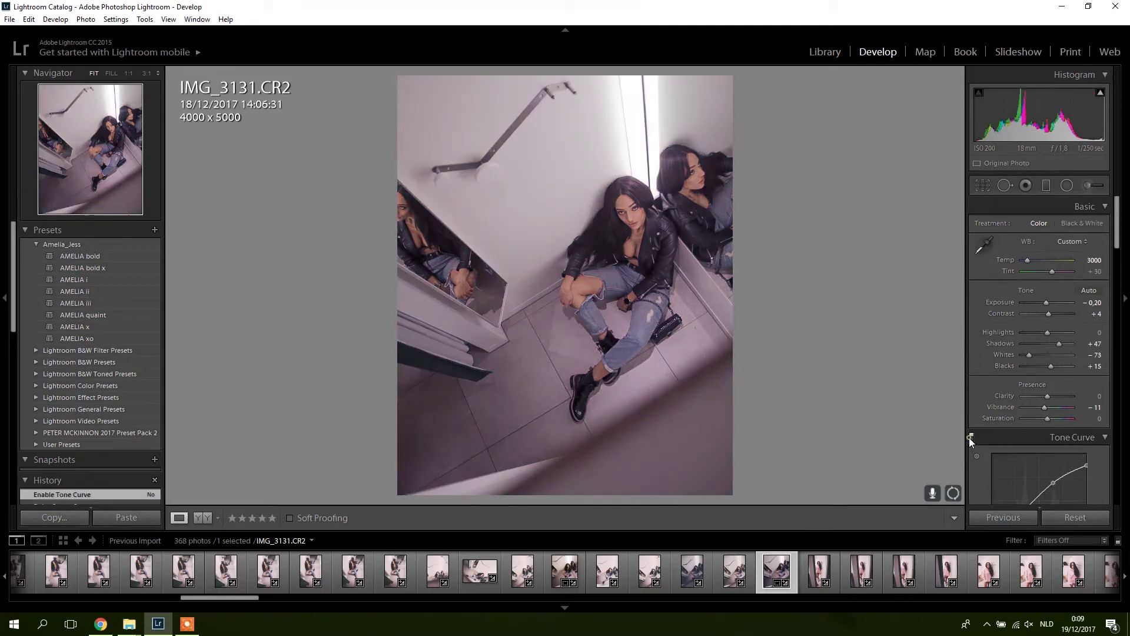
- Try the AMELIA iii preset on the photo, followed by the AMELIA quaint preset
click(75, 303)
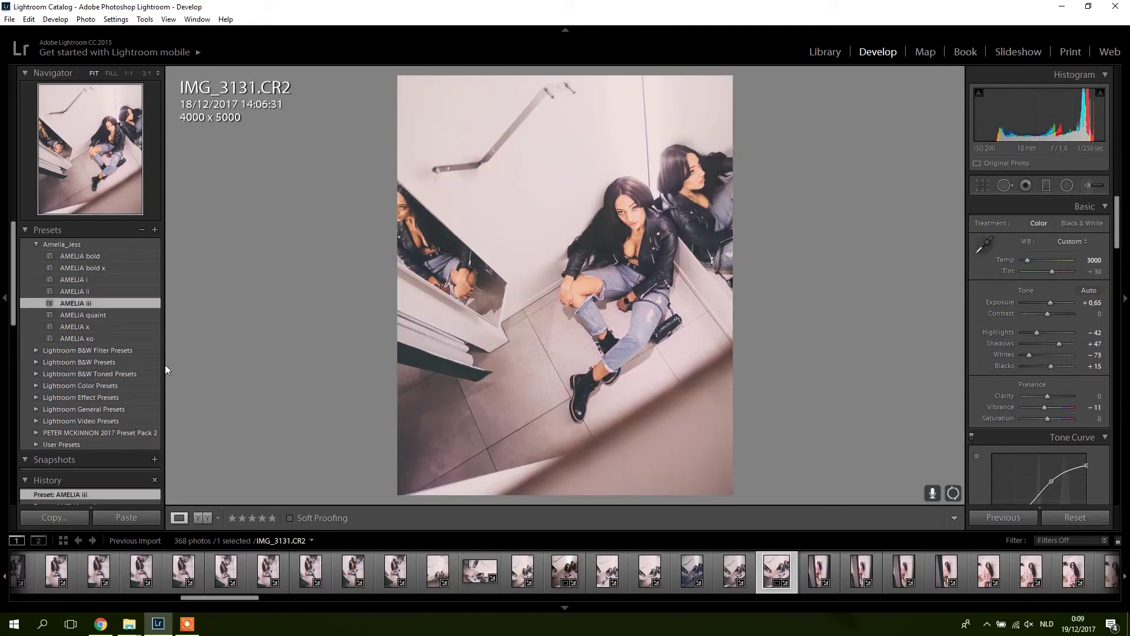
click(107, 313)
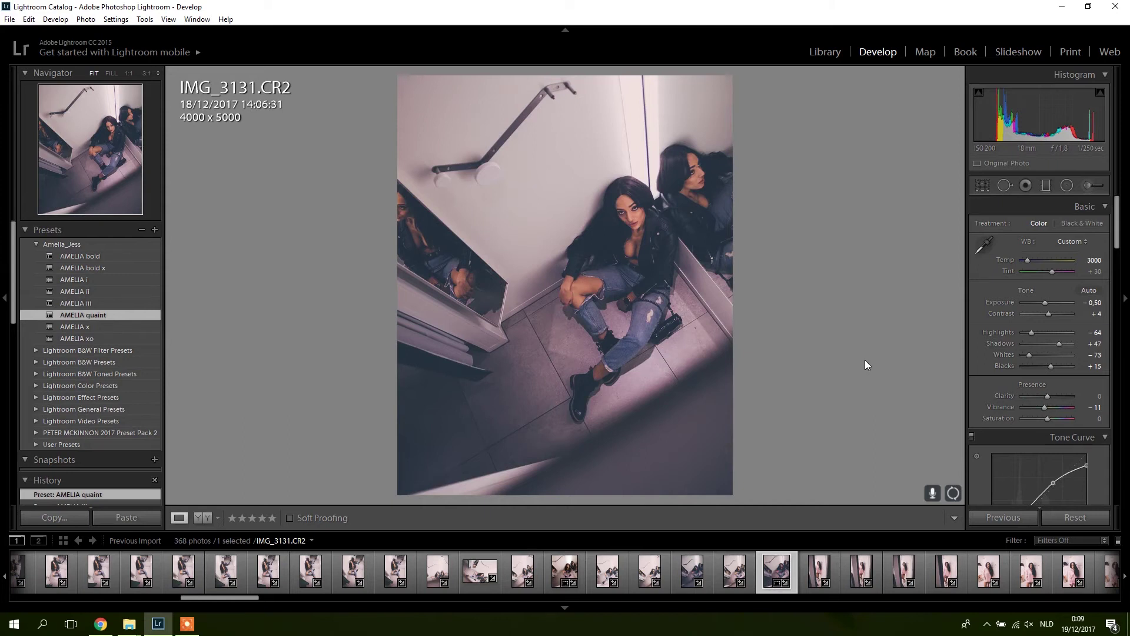
- Turn the Tone Curve off and on again to compare its effect on the AMELIA quaint look
scroll(1120, 246, down, 2)
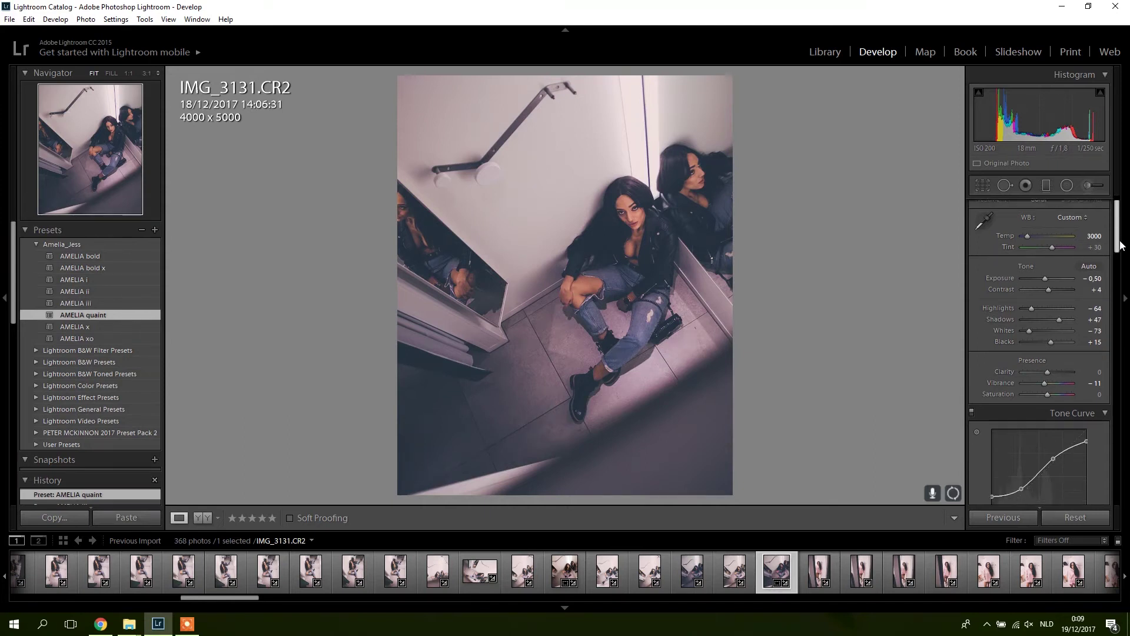
scroll(1121, 246, down, 4)
scroll(973, 455, up, 6)
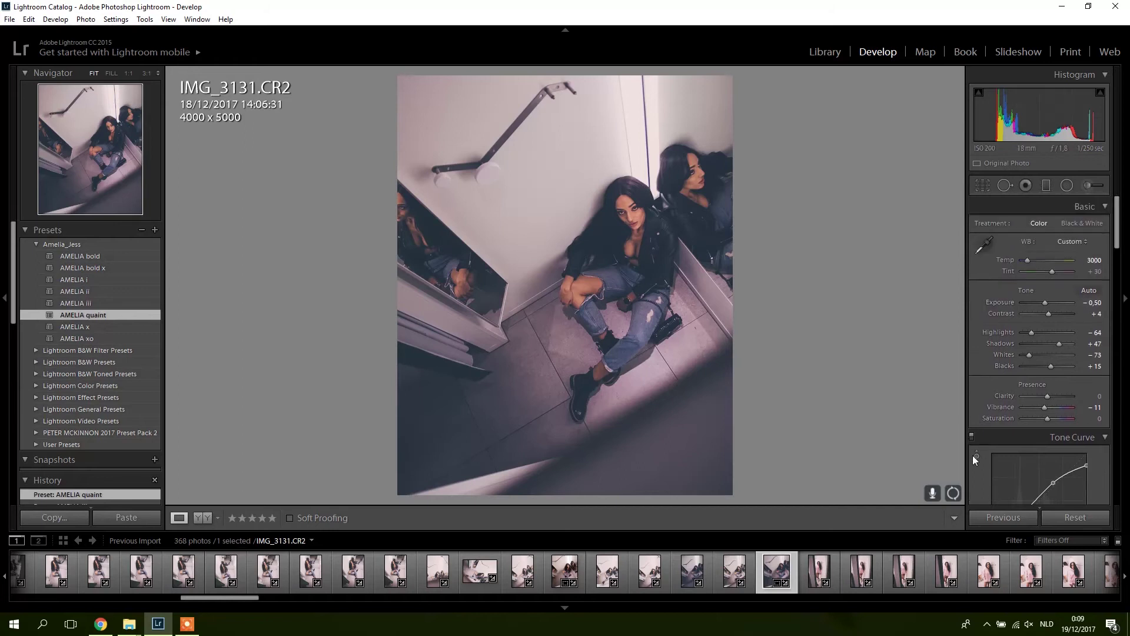
click(972, 437)
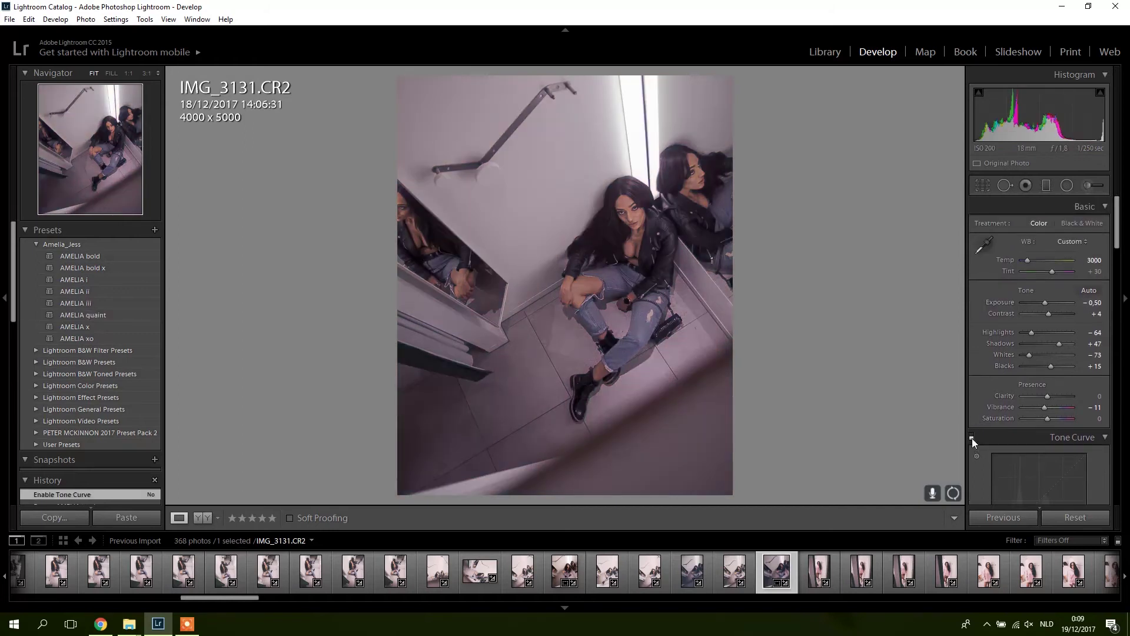
click(972, 438)
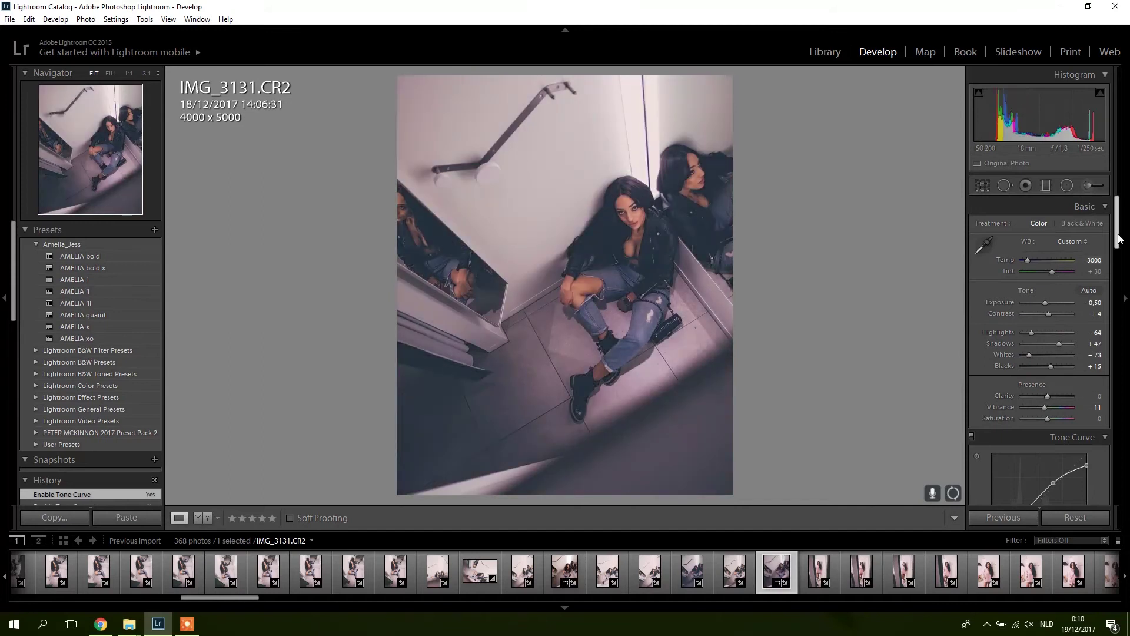
- Examine the Red, Green and Blue channels of the AMELIA quaint tone curve and return to the RGB channel
scroll(1119, 239, down, 3)
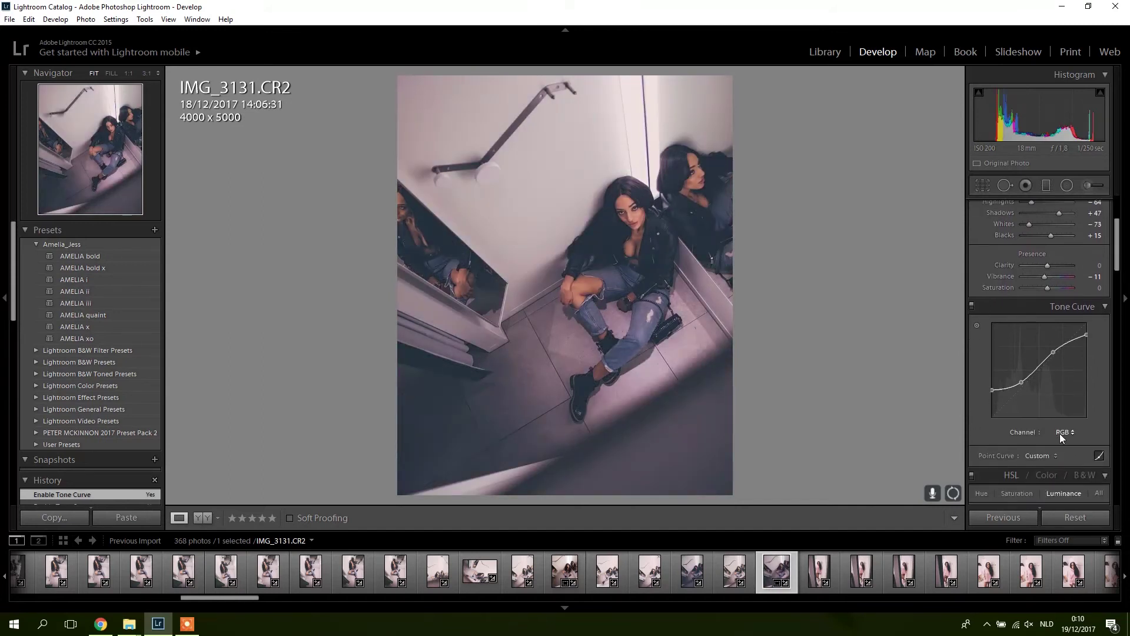
scroll(1119, 256, up, 1)
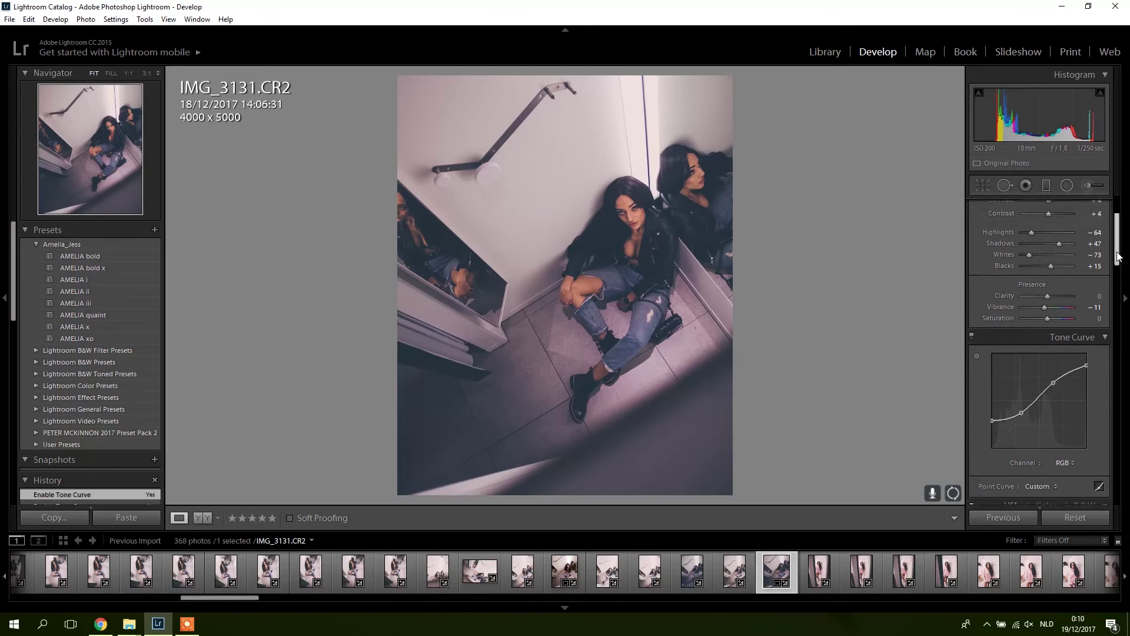
scroll(1119, 256, up, 3)
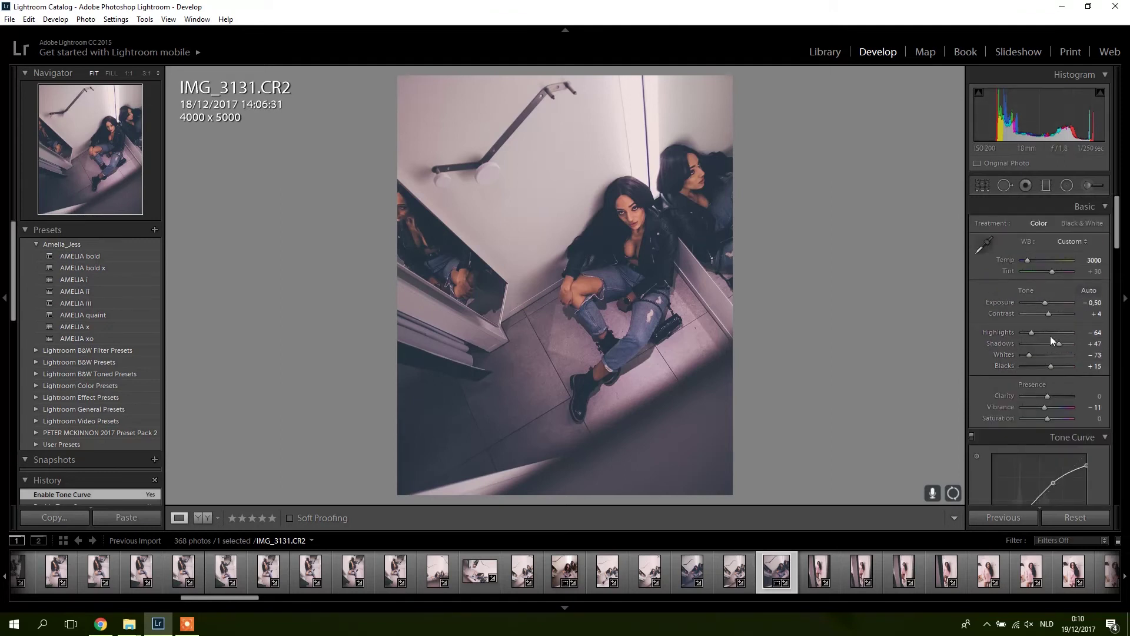
scroll(1117, 253, down, 3)
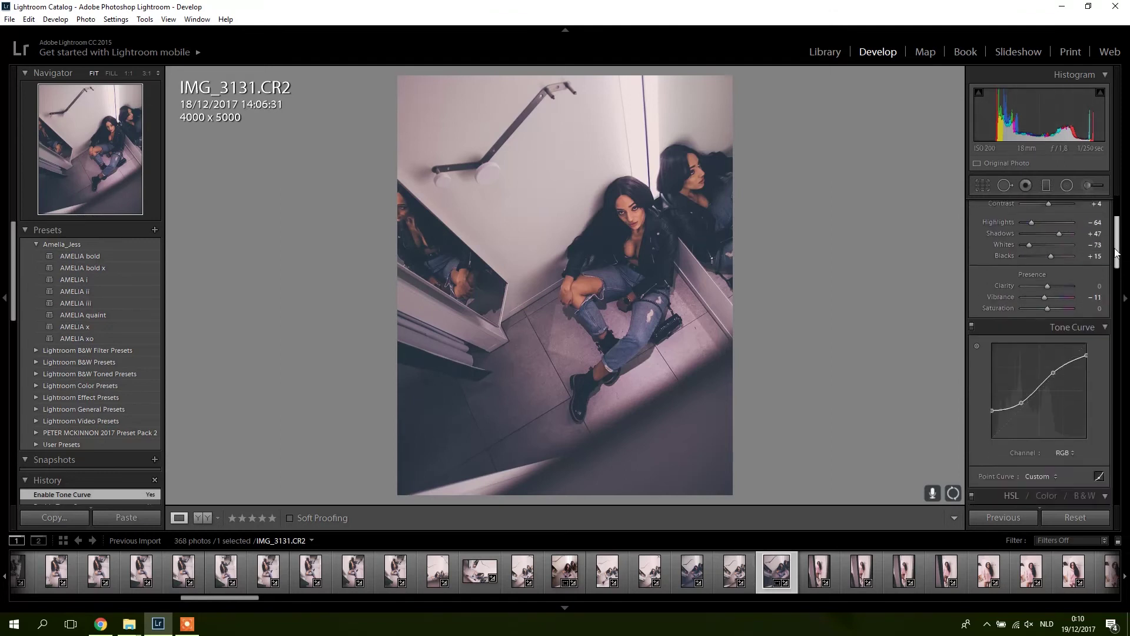
scroll(1117, 253, down, 1)
click(1065, 425)
click(1054, 456)
click(1065, 427)
click(1055, 465)
click(1064, 427)
click(1052, 477)
click(1066, 426)
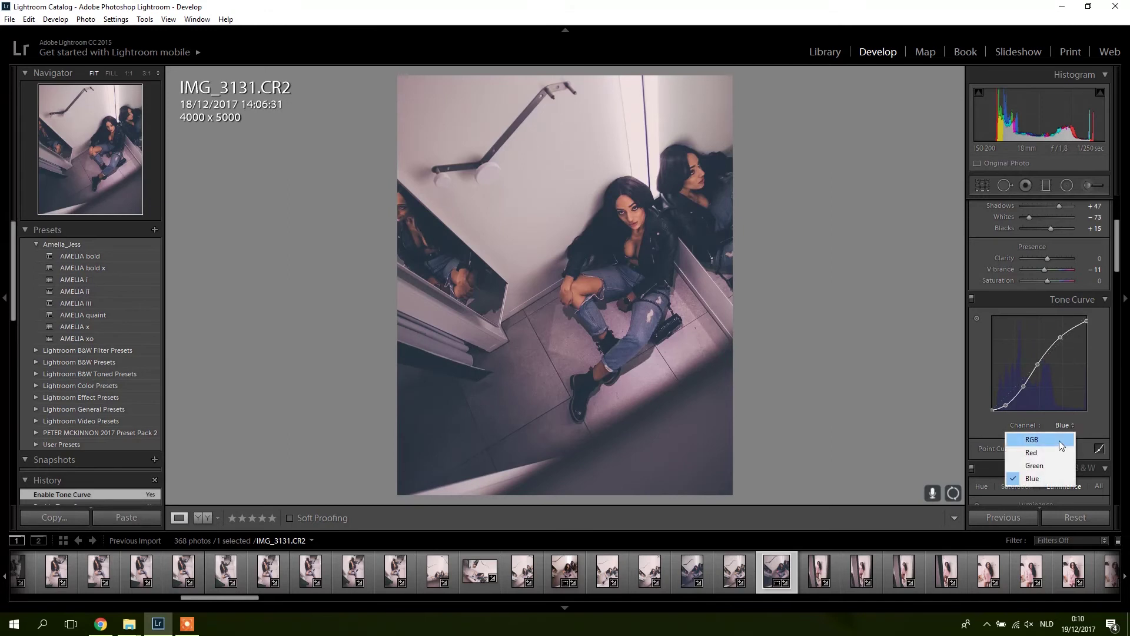
click(1062, 439)
drag(1117, 262, 1116, 212)
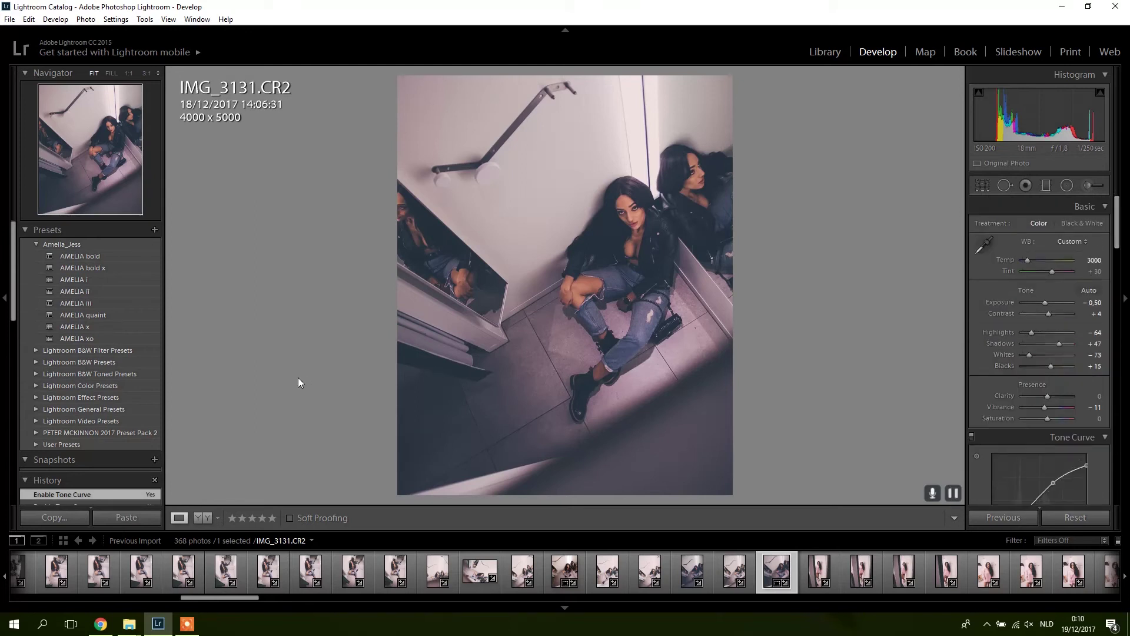
- Apply the AMELIA x preset and fine-tune it with Highlights −40, Exposure −0.46 and Shadows +60
click(89, 326)
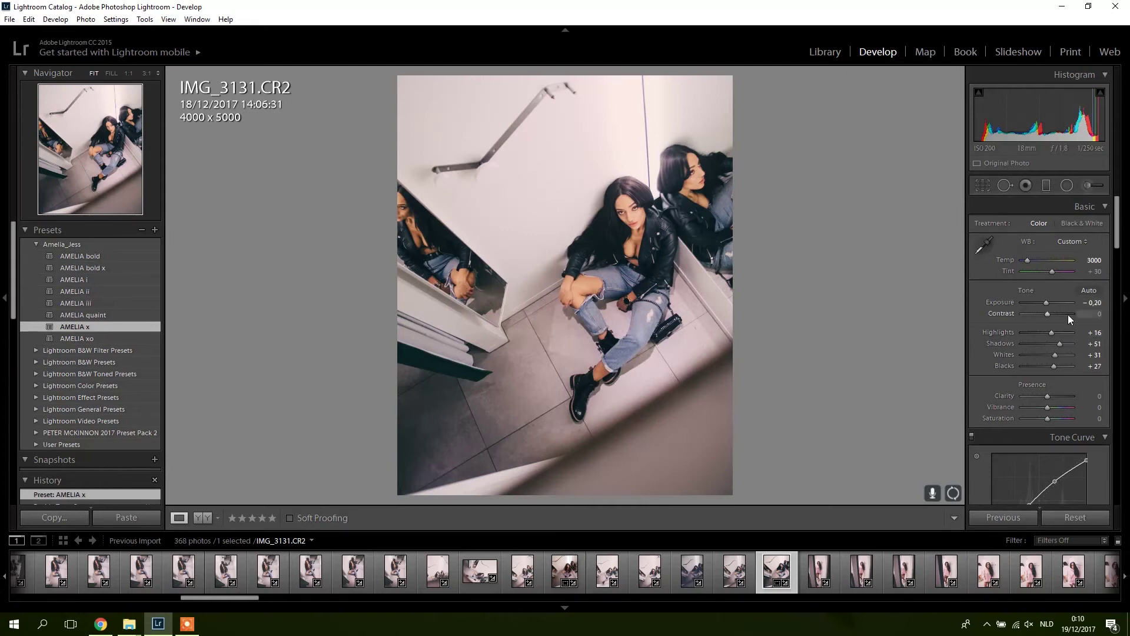
click(1037, 332)
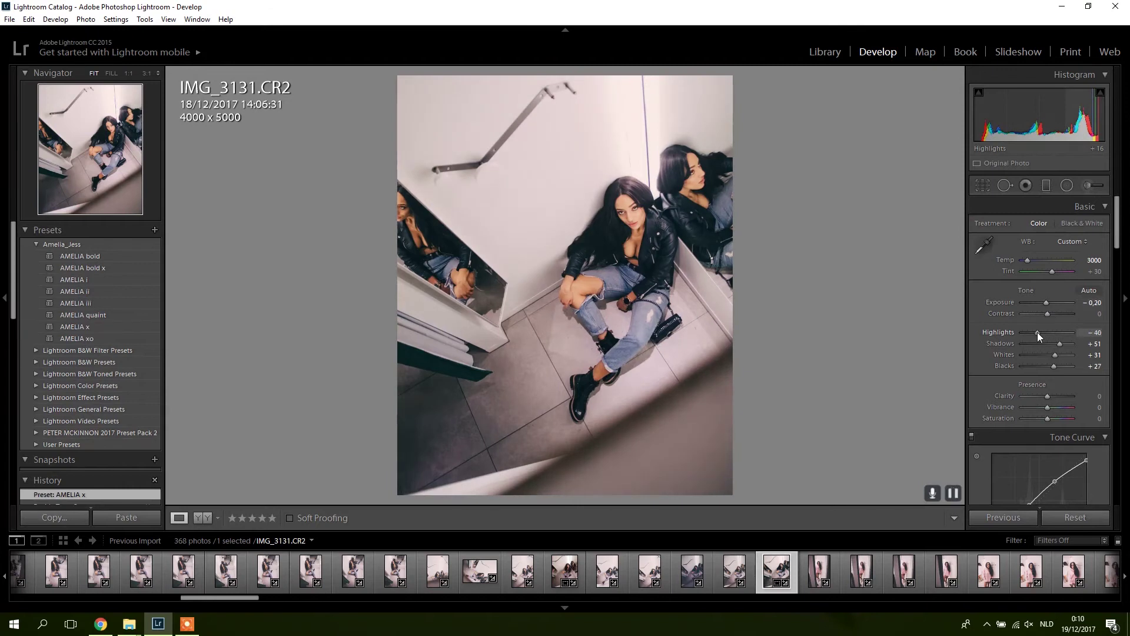
drag(1044, 302, 1043, 303)
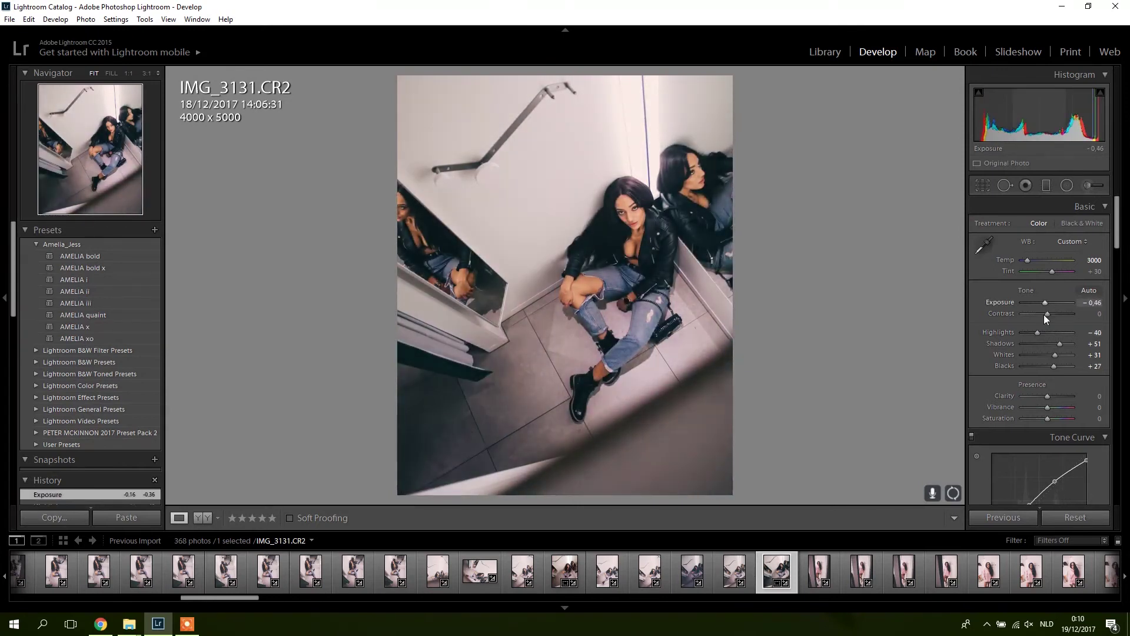
drag(1062, 343, 1068, 343)
drag(1066, 344, 1065, 344)
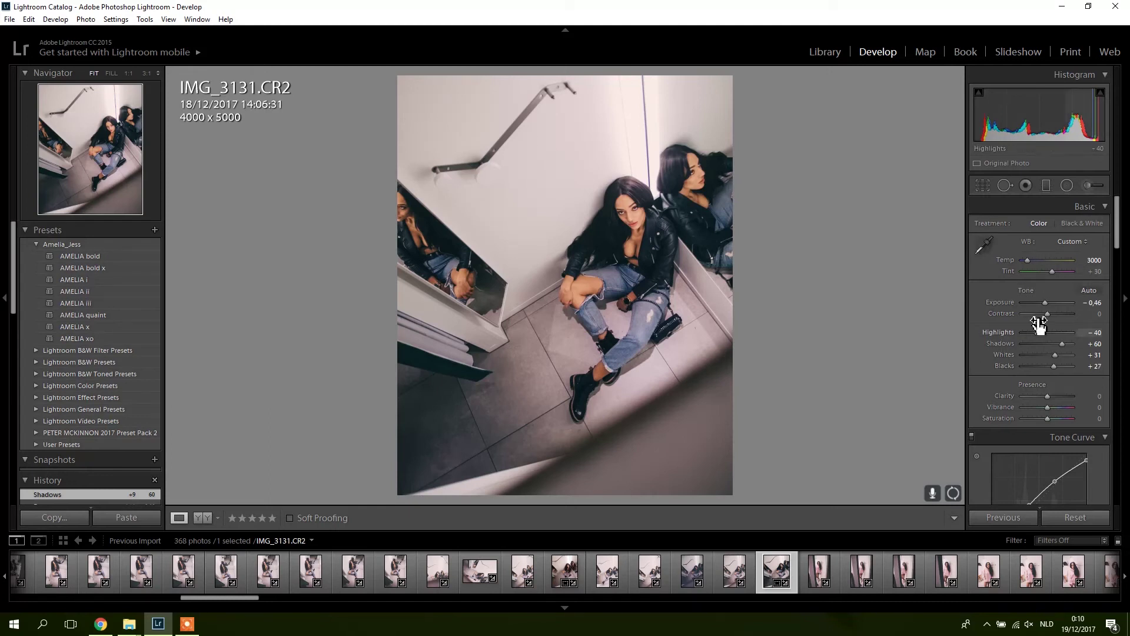
mouse_move(1117, 230)
mouse_down()
mouse_move(1118, 262)
mouse_move(1118, 239)
mouse_up()
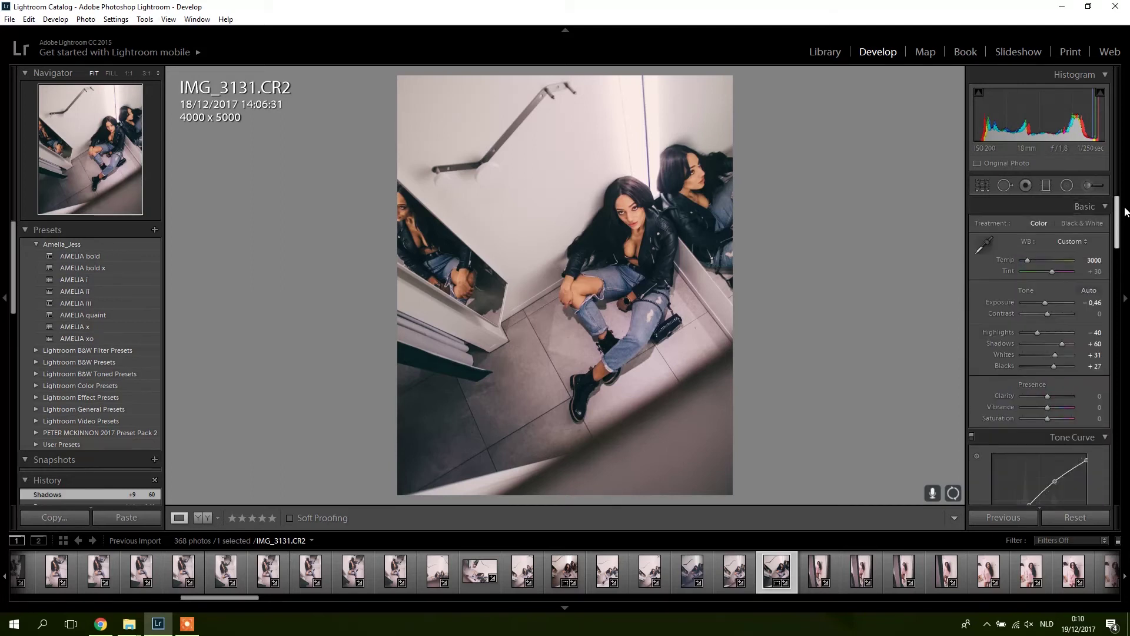
- Apply the AMELIA xo preset and compare the photo with its Tone Curve disabled and re-enabled
click(99, 338)
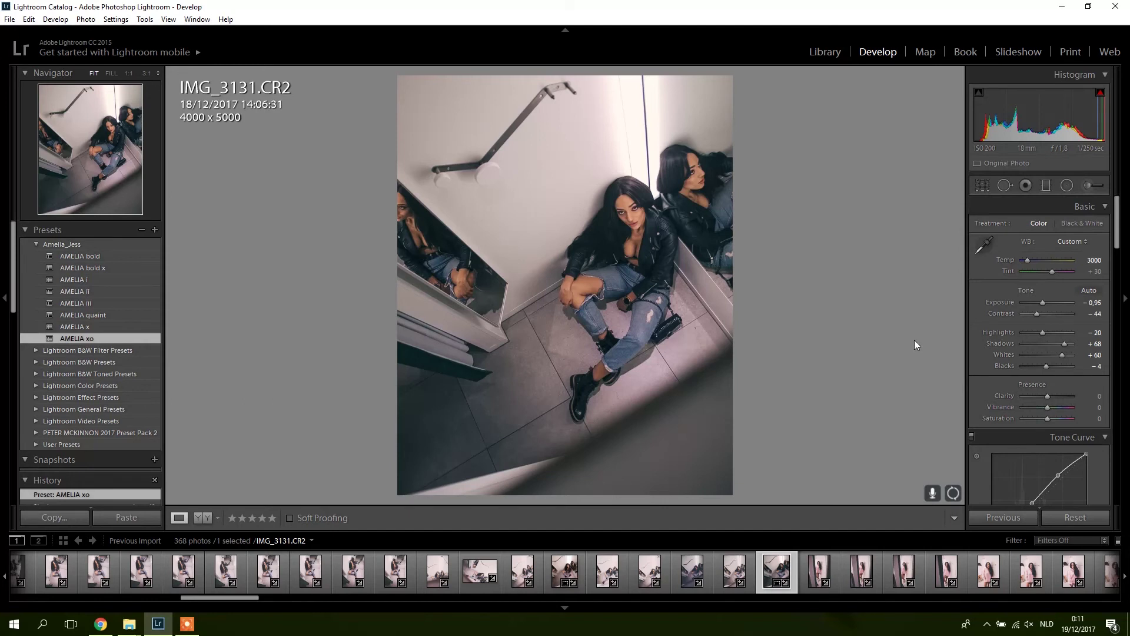
click(972, 436)
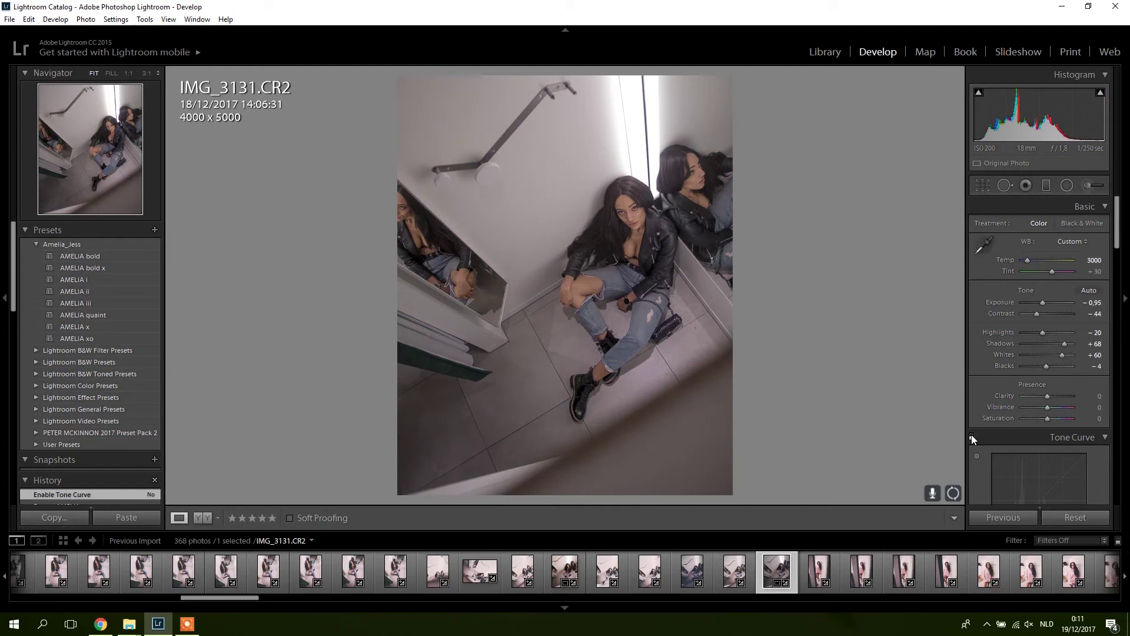
click(972, 436)
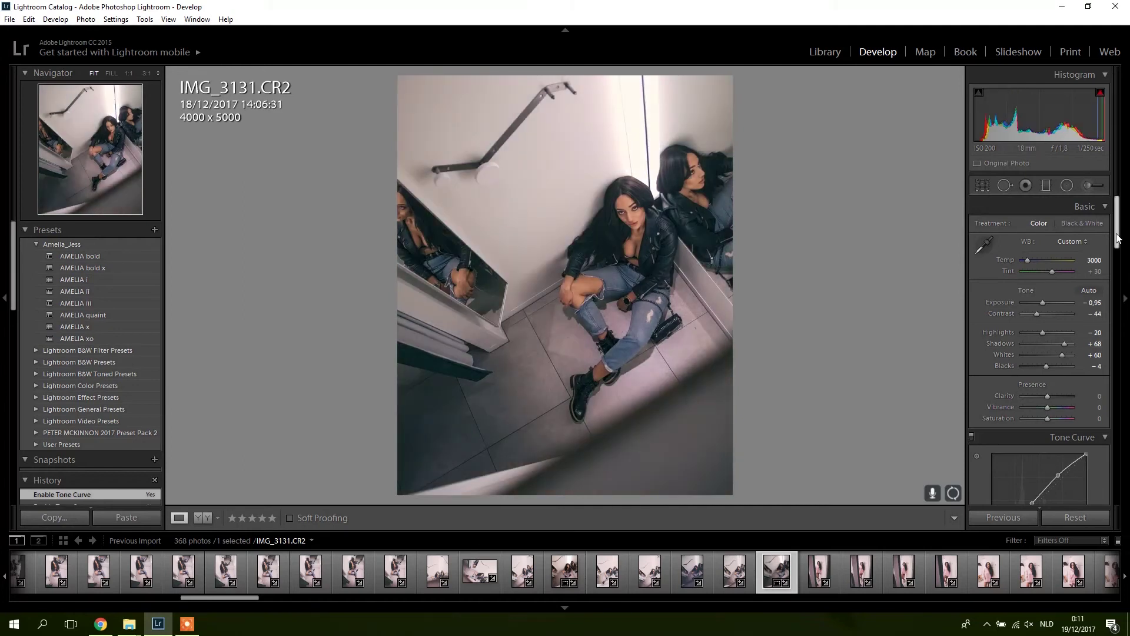
scroll(1118, 239, down, 5)
scroll(1083, 281, up, 5)
- Switch to the Library module and open the 5-photo folder directly below the 384-photo Inchoc folder
click(819, 56)
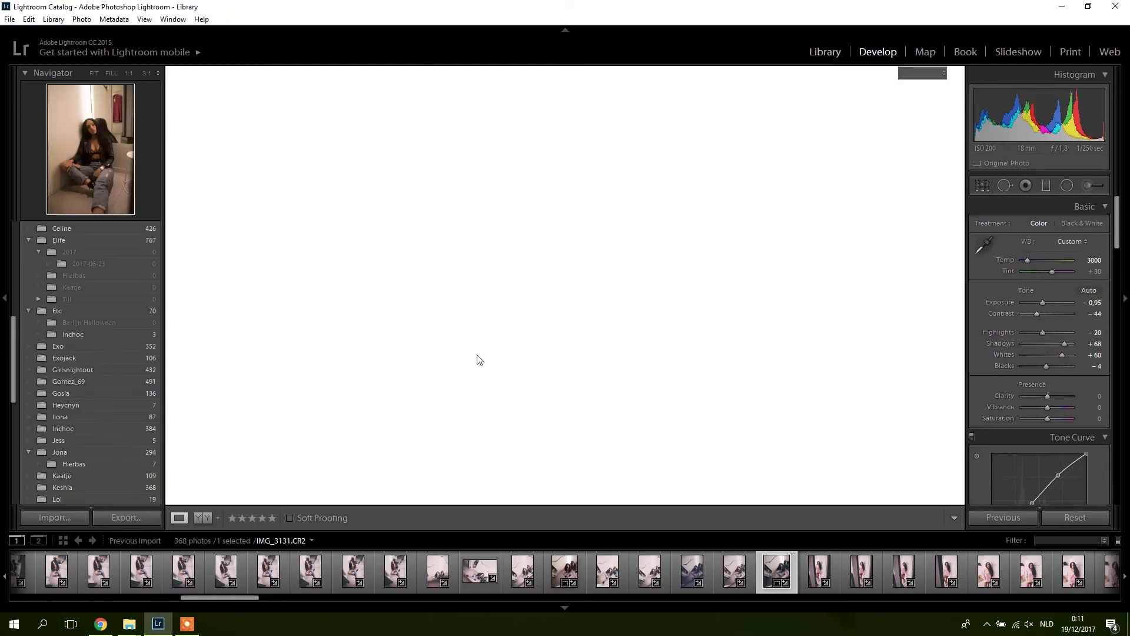
scroll(112, 389, down, 3)
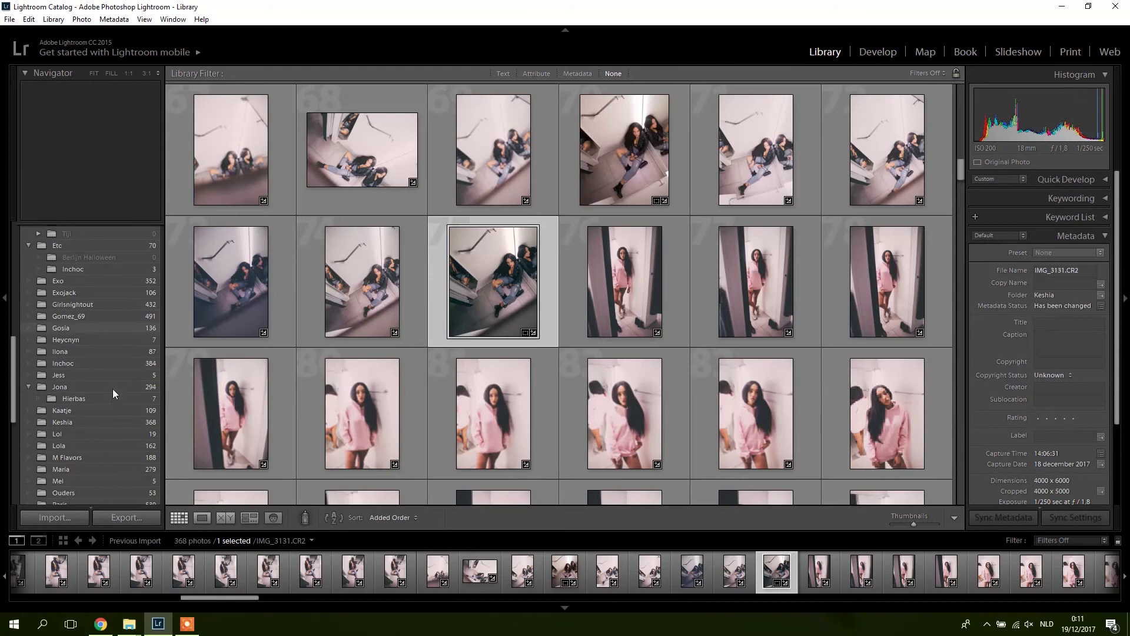
click(94, 375)
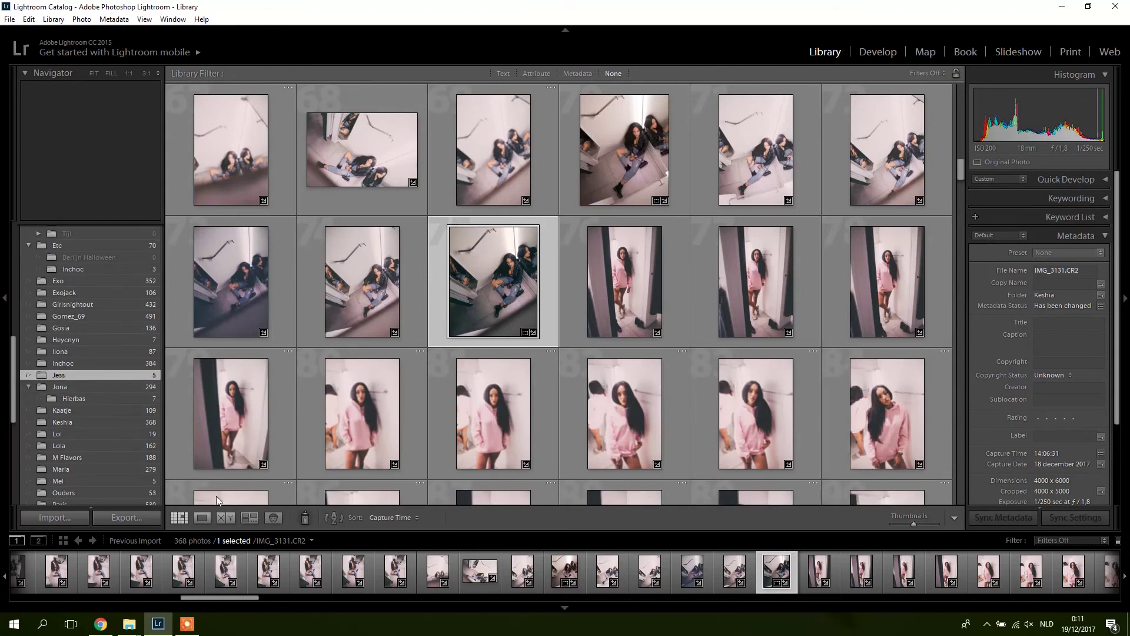
- Open the close-up profile portrait 3-2.CR2 in the Develop module, apply the AMELIA bold preset and lower Exposure to −0.85
click(155, 573)
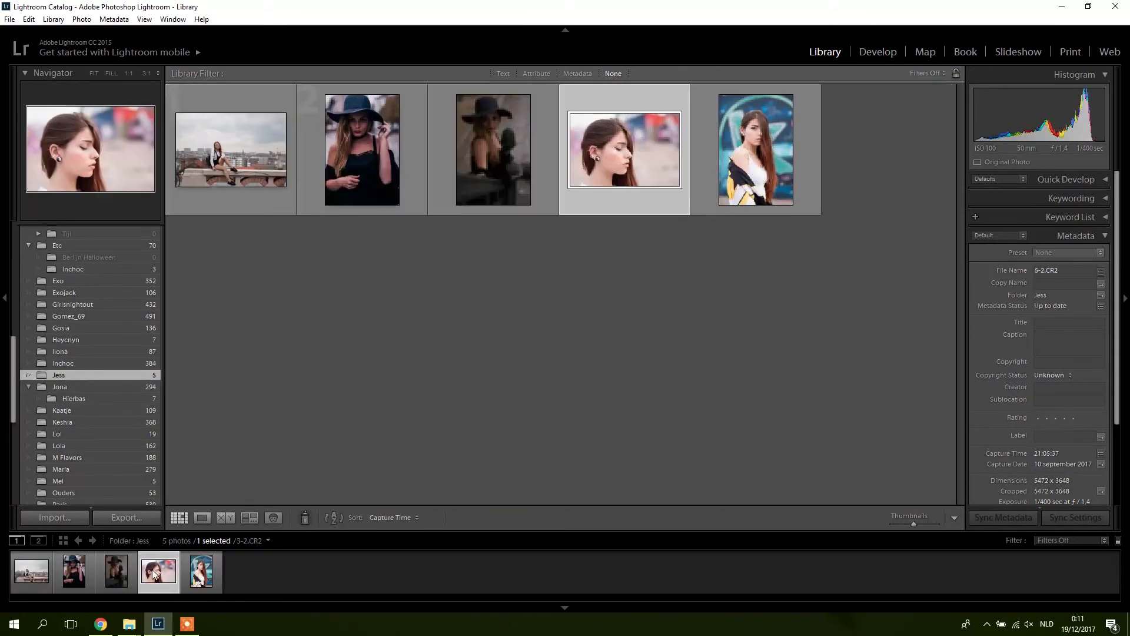
click(877, 52)
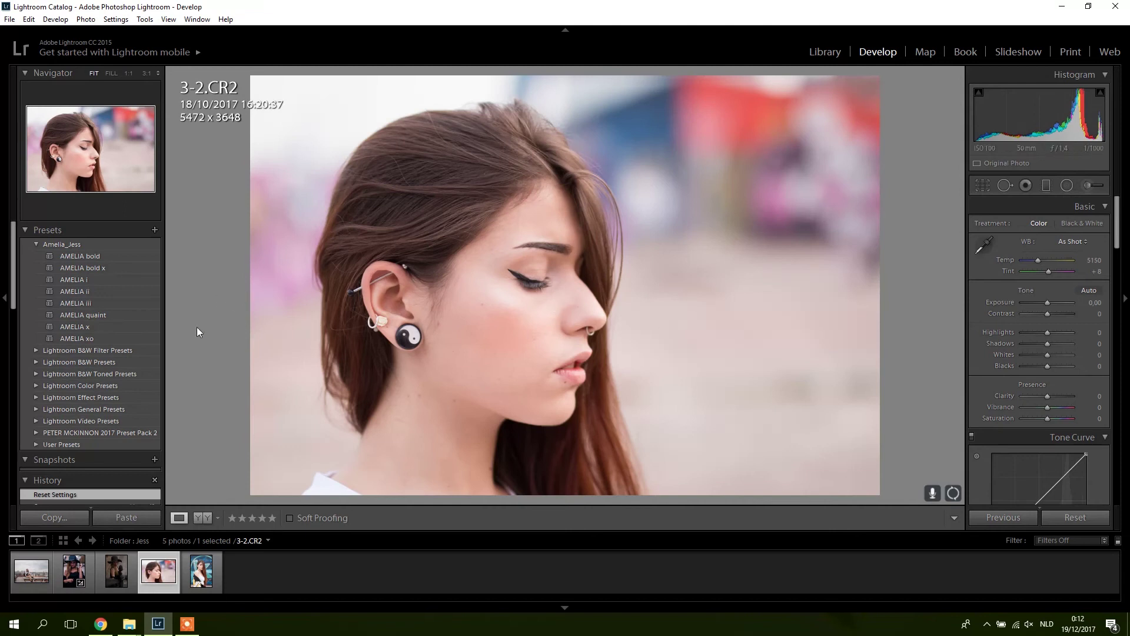
click(111, 255)
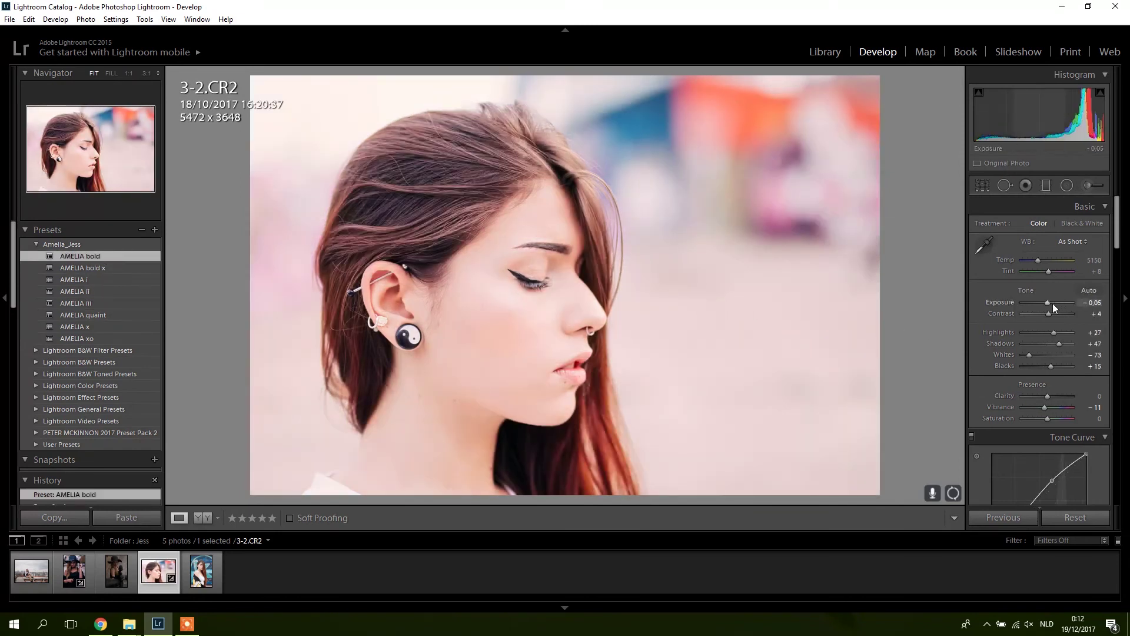
scroll(1049, 303, down, 4)
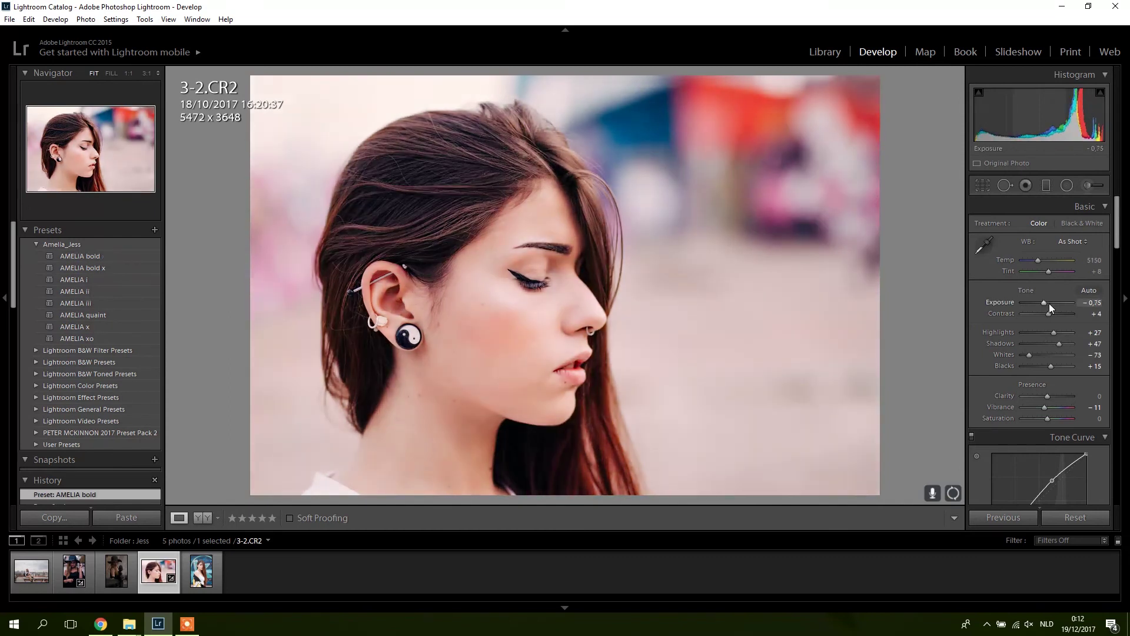
scroll(1049, 302, down, 1)
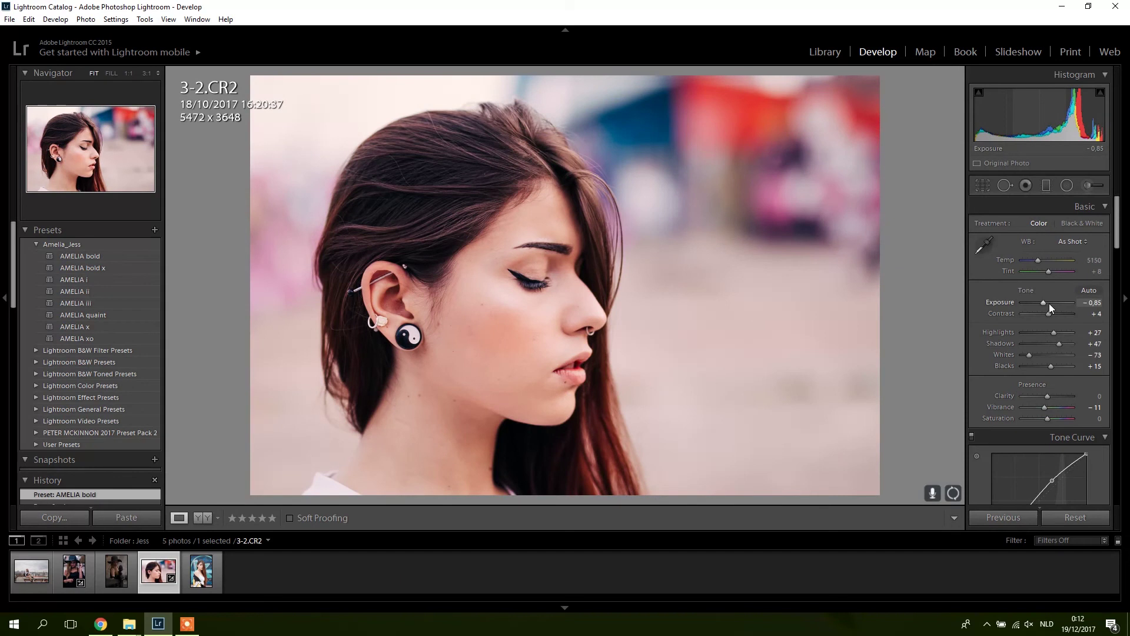
- Try the AMELIA bold x preset with Exposure −1.10 and the AMELIA i preset with Exposure −0.75
click(103, 268)
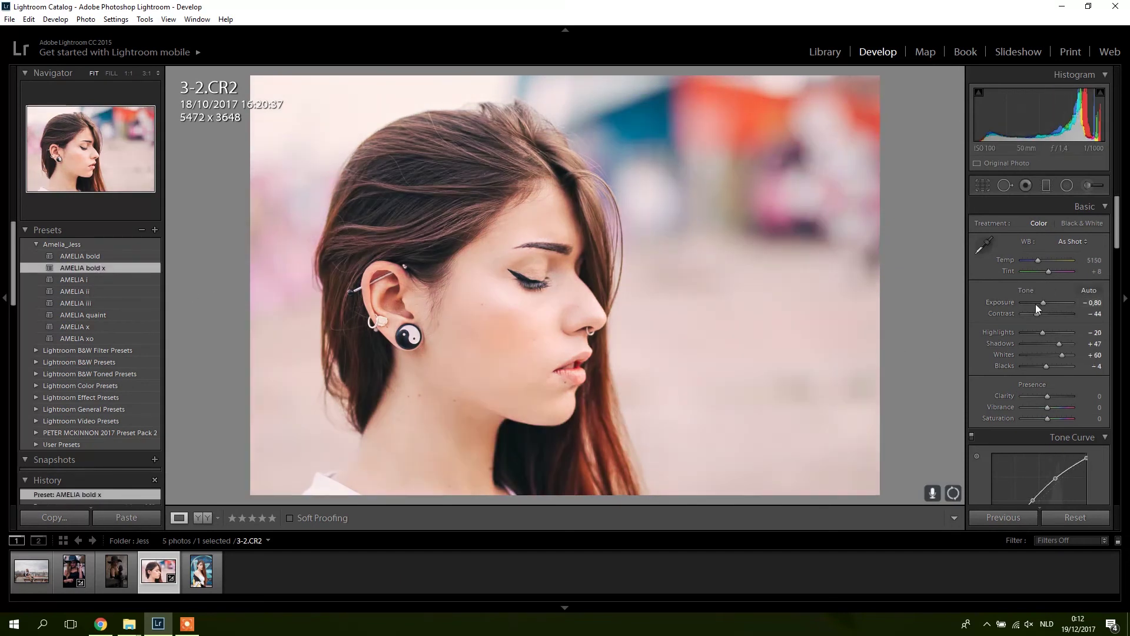
scroll(1044, 305, down, 3)
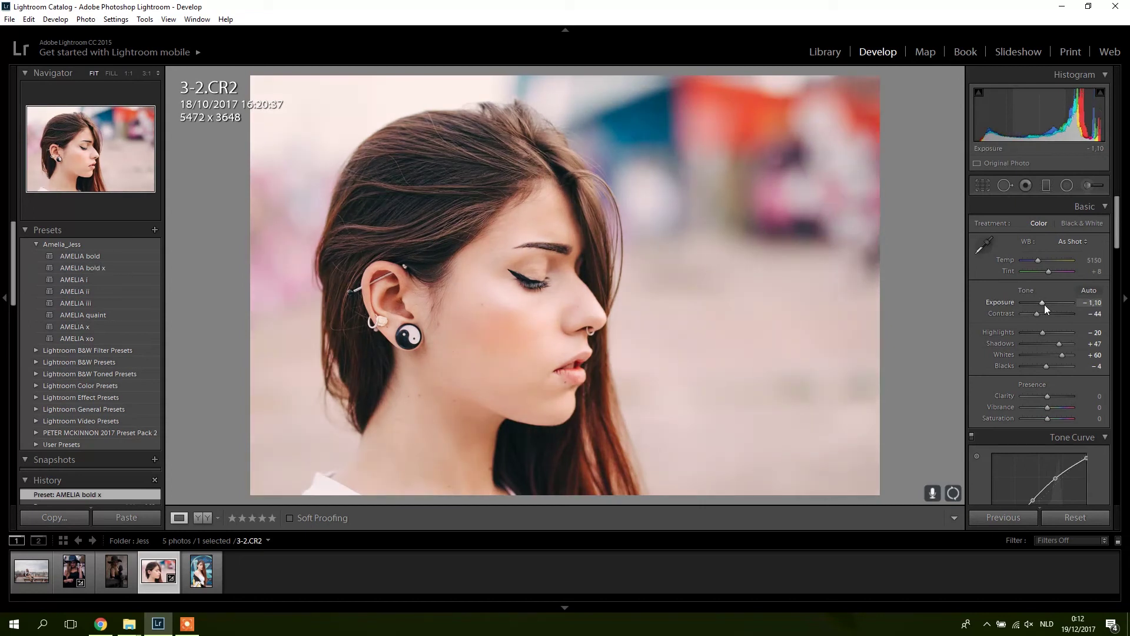
click(104, 280)
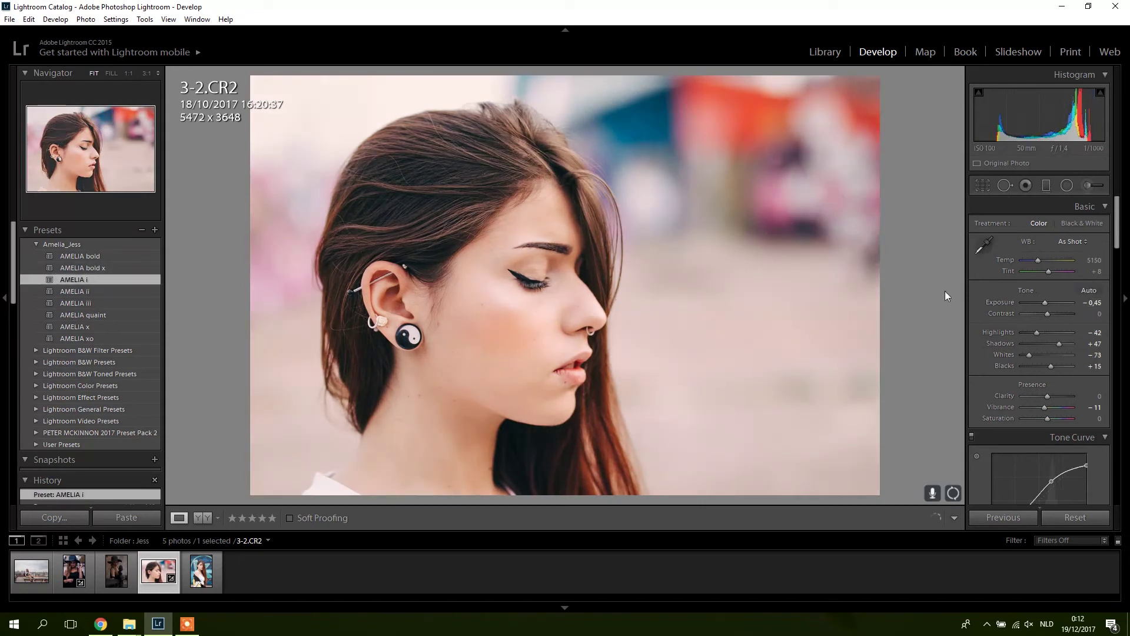
scroll(1045, 305, down, 2)
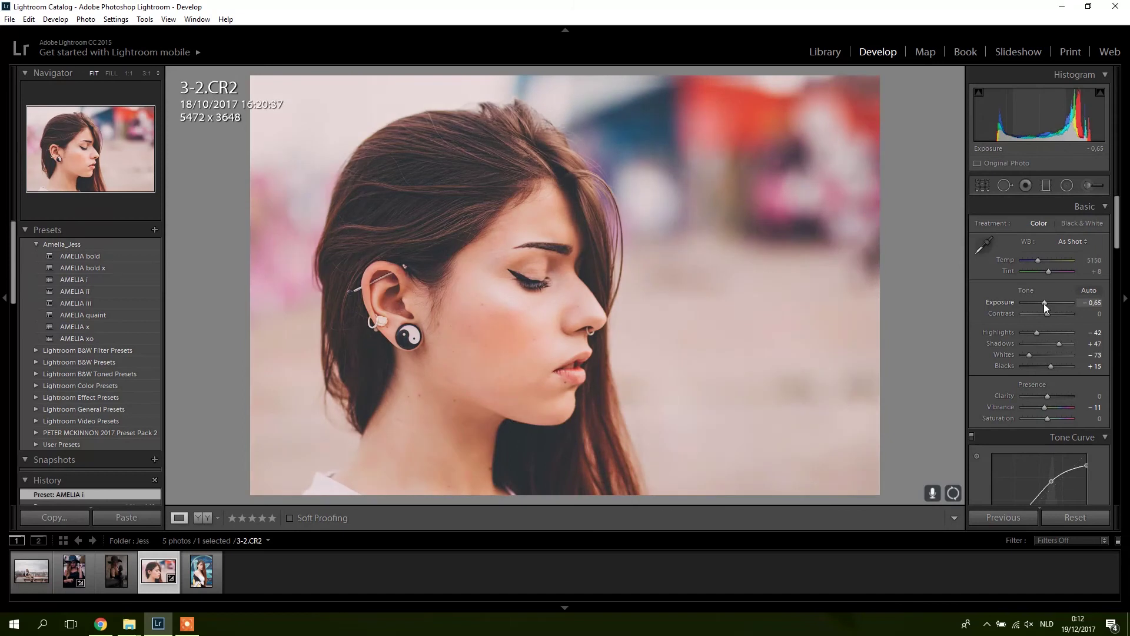
scroll(1044, 302, down, 2)
scroll(1044, 302, up, 1)
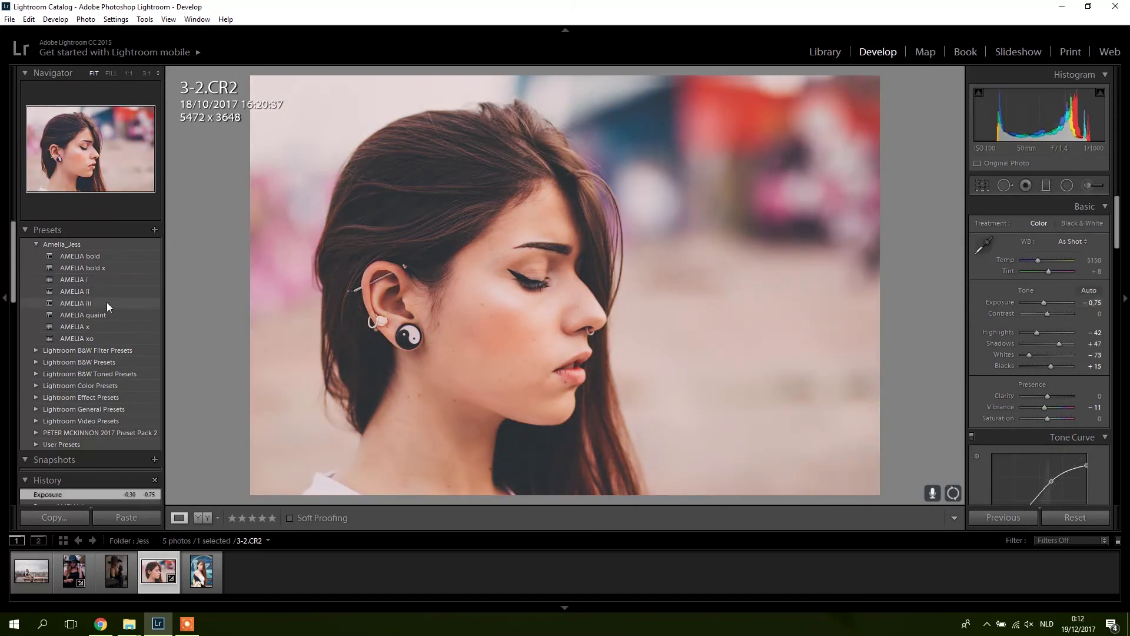
- Apply the AMELIA ii preset to the portrait and lower its Exposure to −1.10
click(75, 292)
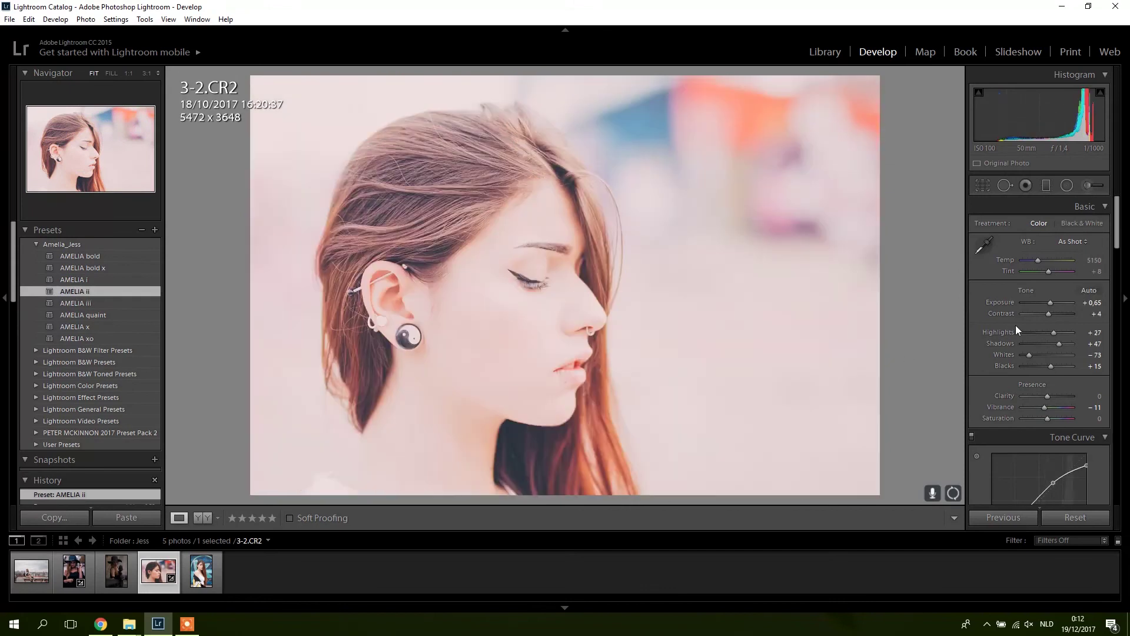
double_click(1051, 304)
scroll(1051, 304, down, 11)
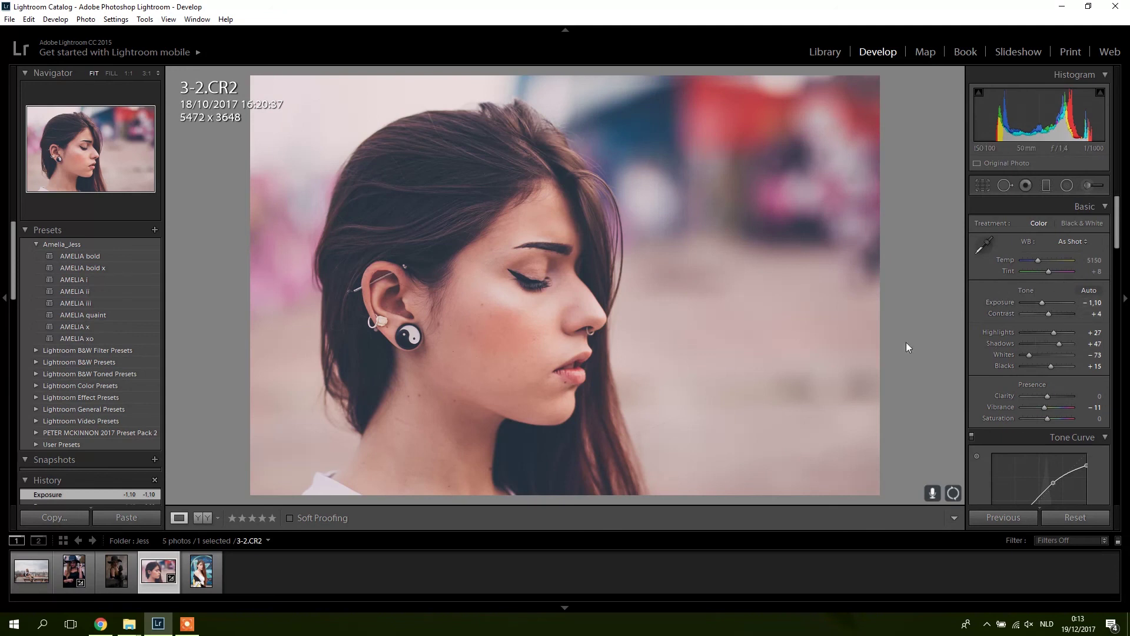
- Try the AMELIA quaint preset and the AMELIA x preset, lowering Exposure to −1.40 for AMELIA x
click(81, 315)
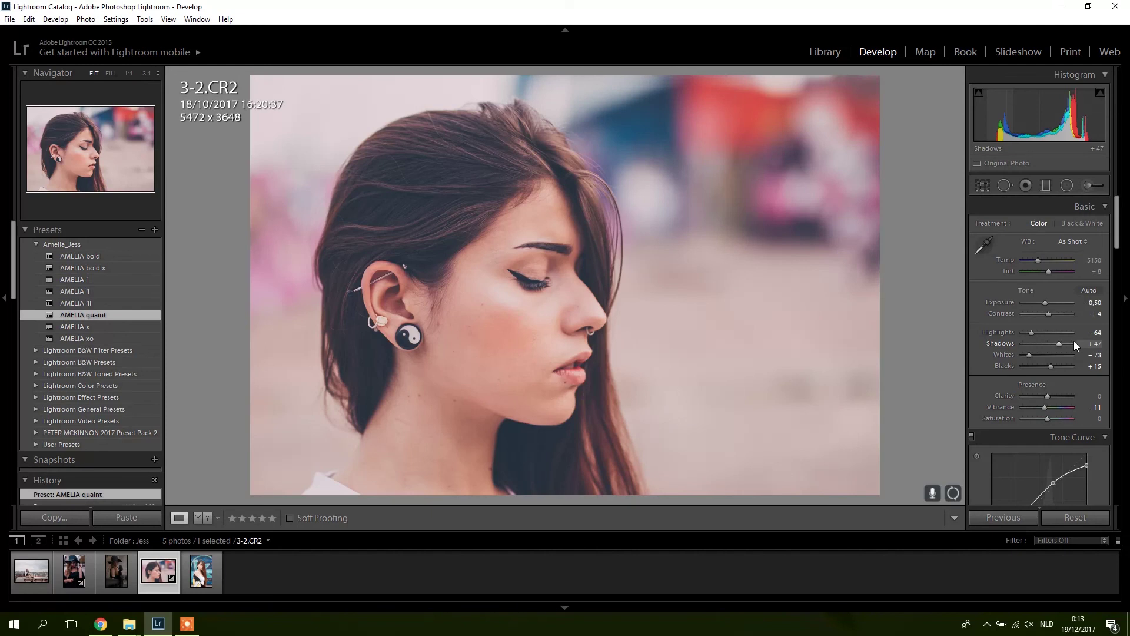
click(100, 325)
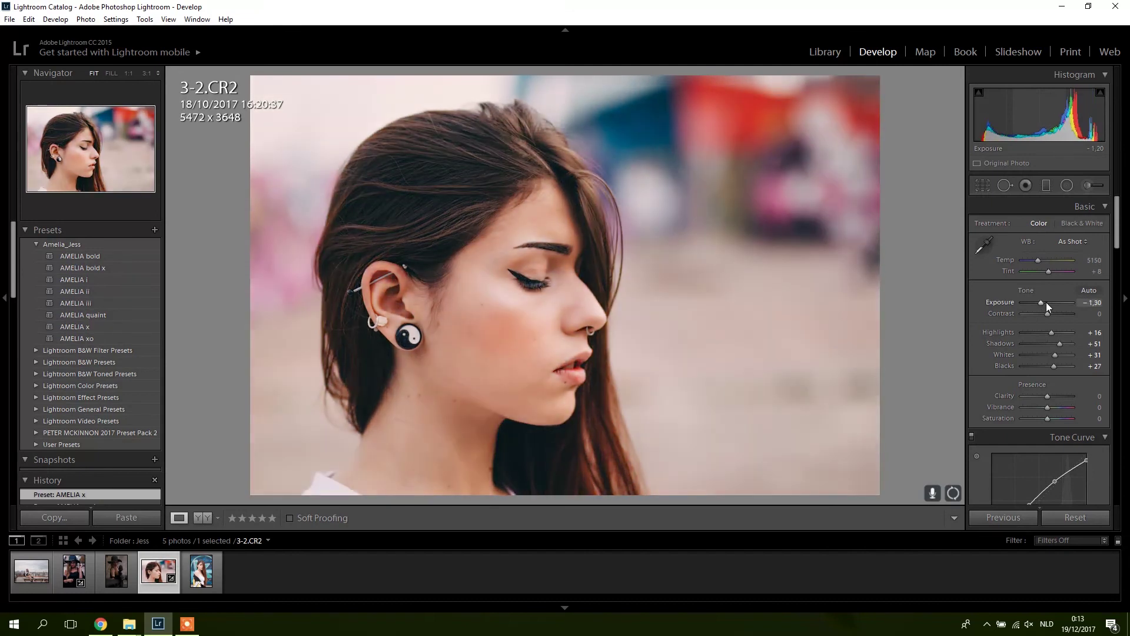
scroll(1047, 302, down, 1)
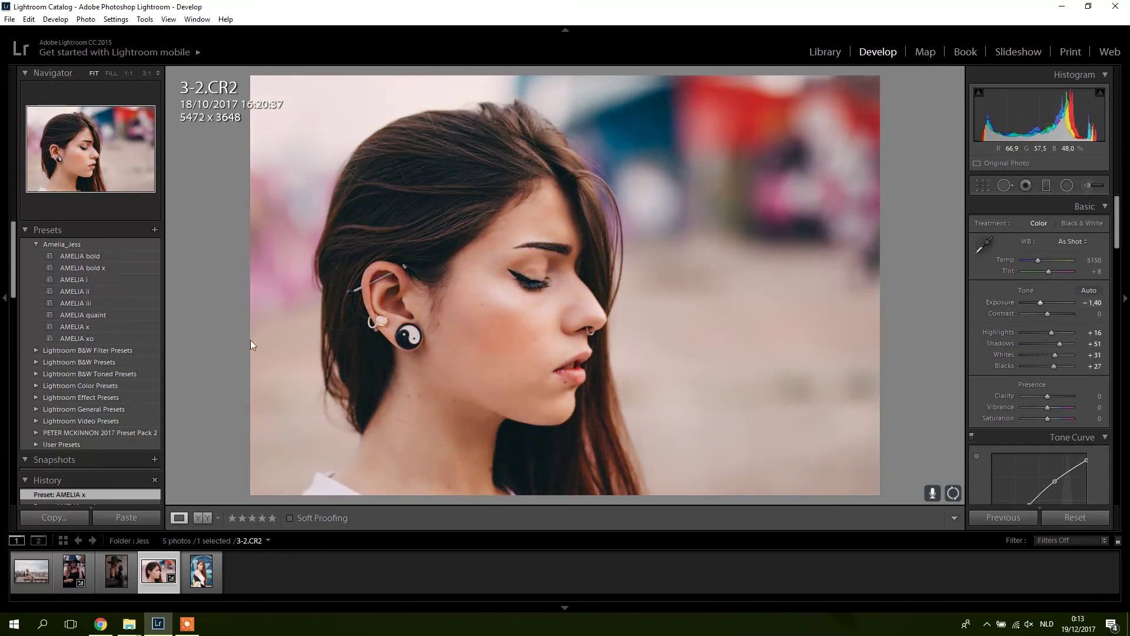
- Apply the AMELIA xo preset to the portrait and lower its Exposure to −1.35
click(88, 338)
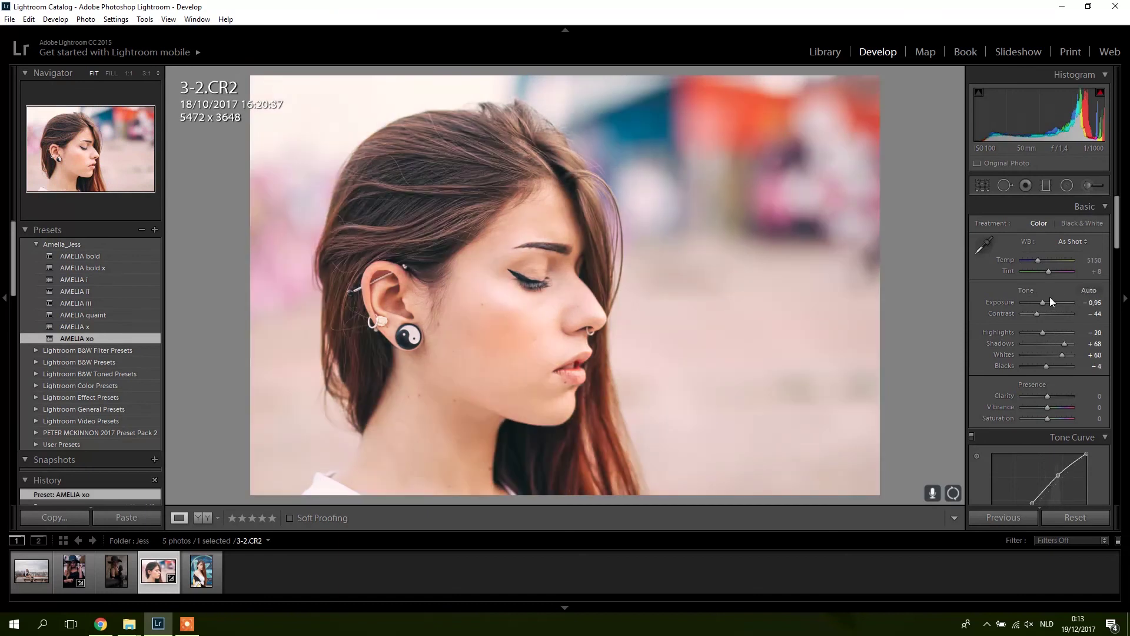
scroll(1044, 304, down, 4)
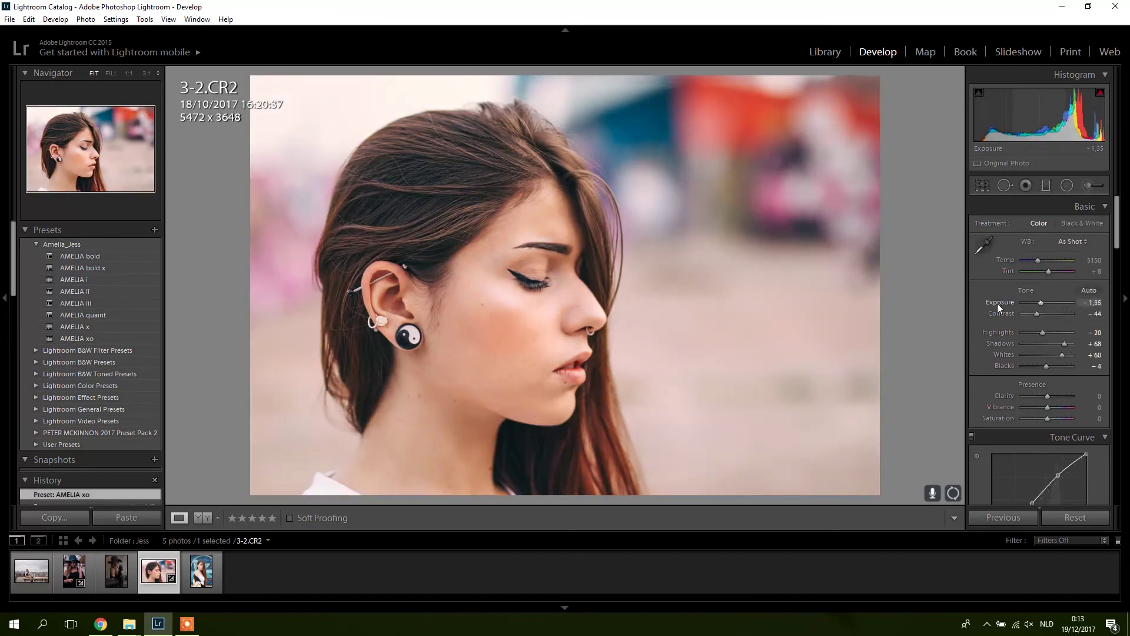